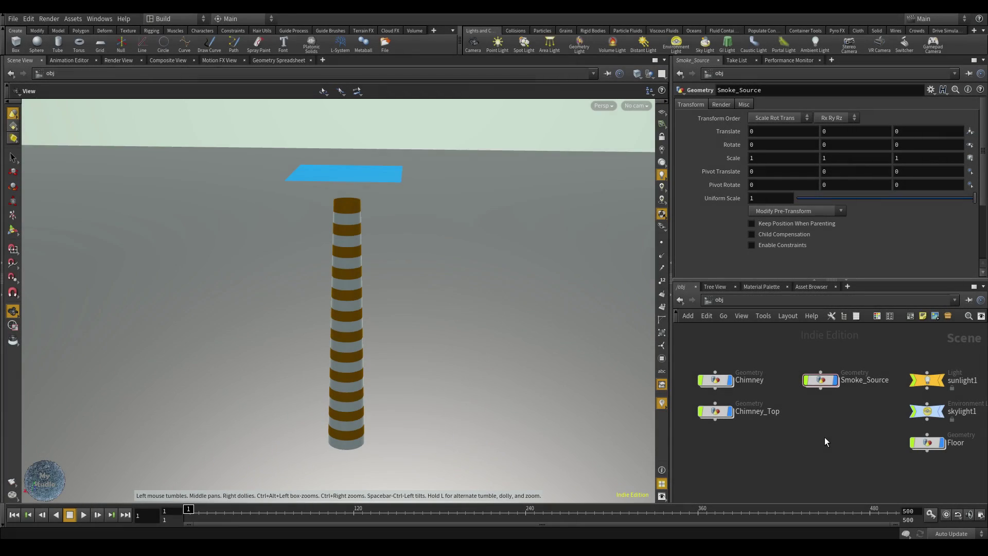
Look inside Smoke_Source, then open the Chimney object's geometry network.
{"action": "double_click", "coordinate": [820, 381]}
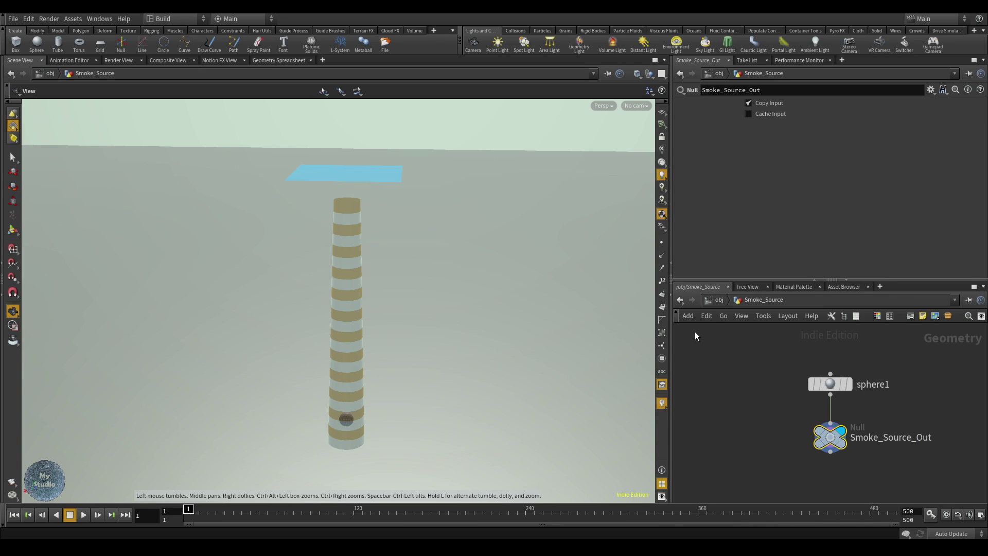
{"action": "left_click", "coordinate": [715, 302]}
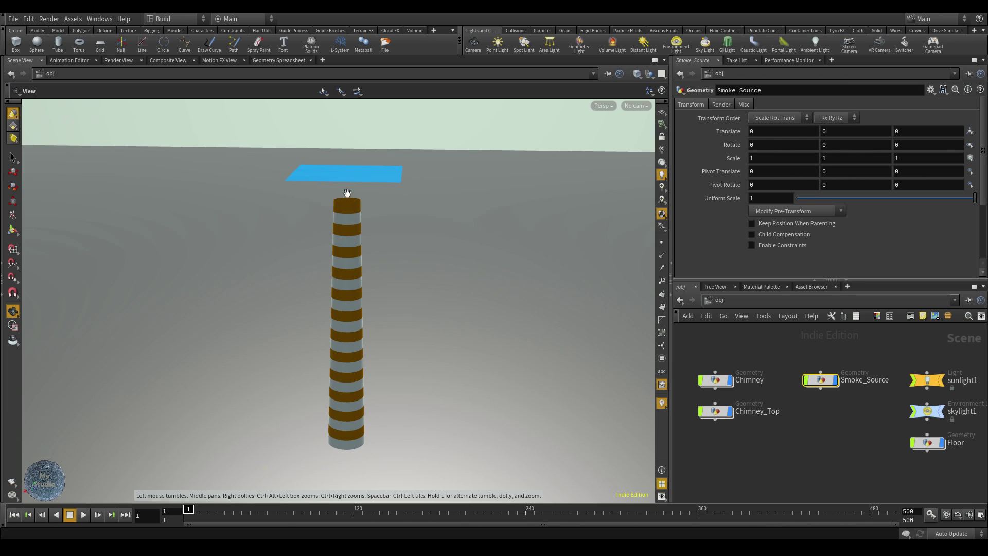
{"action": "mouse_move", "coordinate": [719, 377]}
{"action": "double_click", "coordinate": [715, 379]}
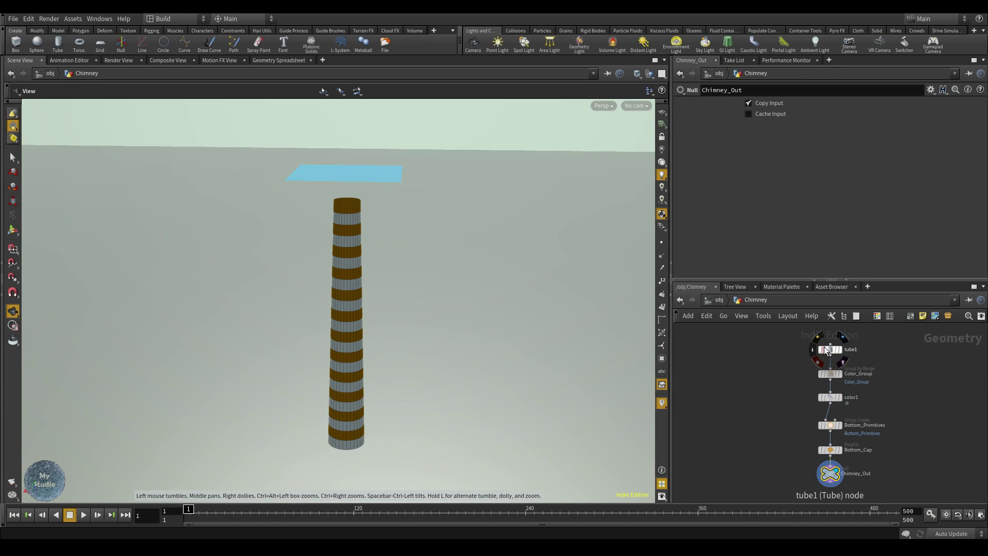
Inspect the chimney's tube1, Color_Group and color1 stripe settings.
{"action": "left_click", "coordinate": [826, 351]}
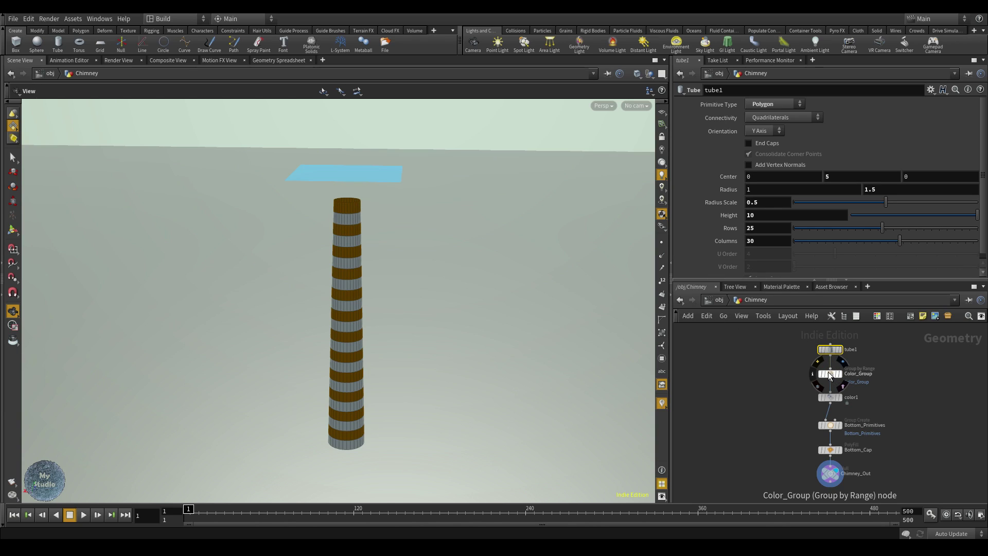
{"action": "left_click", "coordinate": [830, 373]}
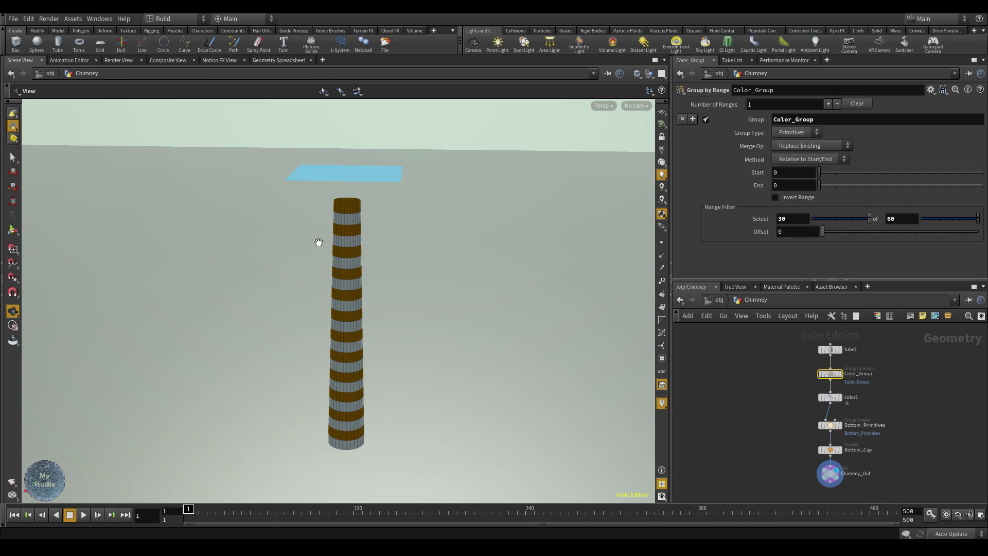
{"action": "left_click", "coordinate": [831, 397]}
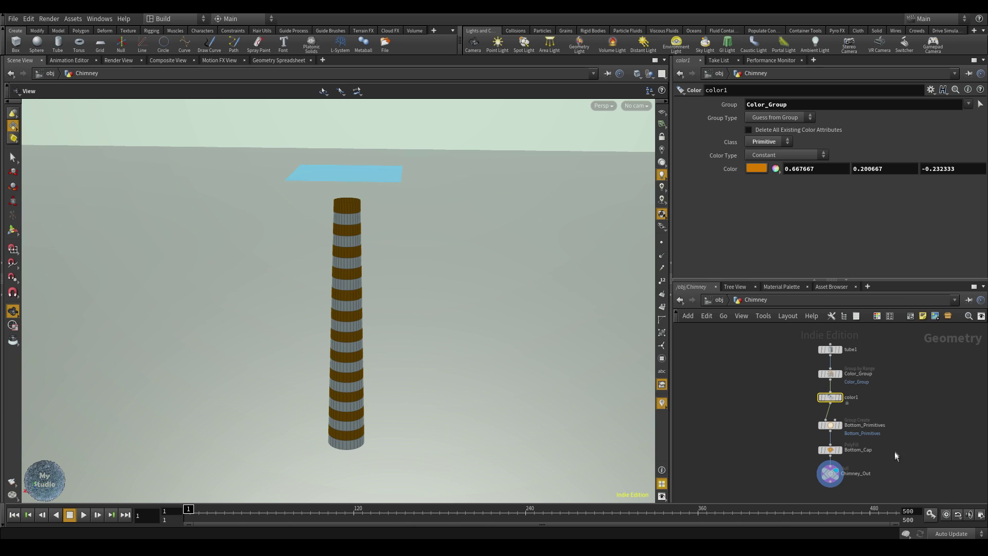
Display the chimney at the Bottom_Primitives and Bottom_Cap stages, then at Chimney_Out.
{"action": "left_click", "coordinate": [826, 424]}
{"action": "left_click", "coordinate": [839, 425]}
{"action": "left_click_drag", "start_coordinate": [297, 419], "coordinate": [355, 452]}
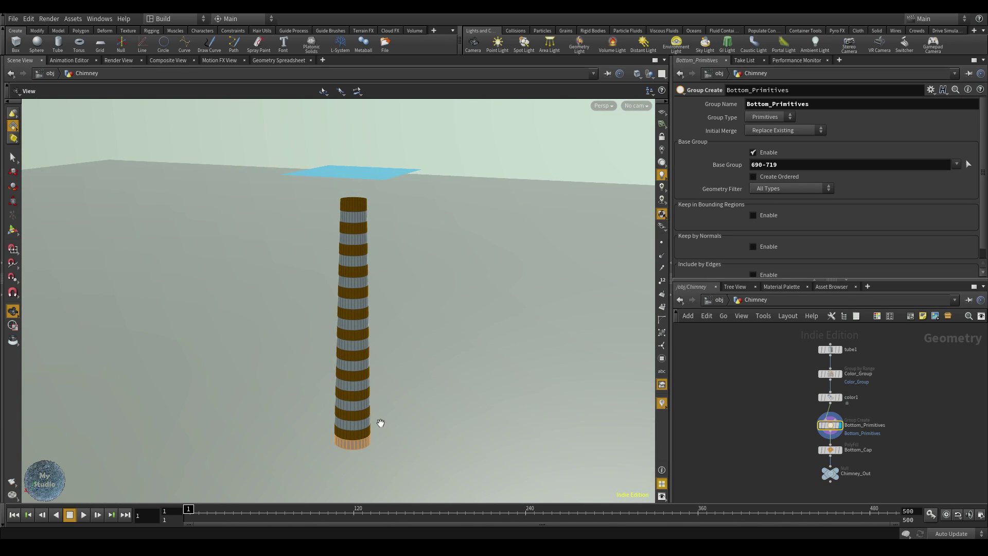
{"action": "left_click", "coordinate": [841, 452]}
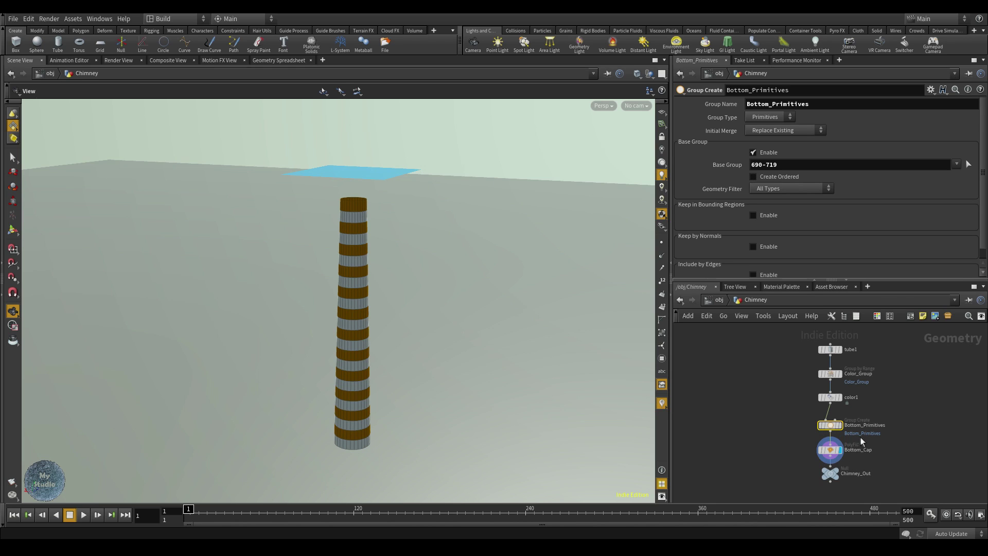
{"action": "left_click_drag", "start_coordinate": [382, 457], "coordinate": [388, 421]}
{"action": "left_click_drag", "start_coordinate": [482, 444], "coordinate": [281, 451]}
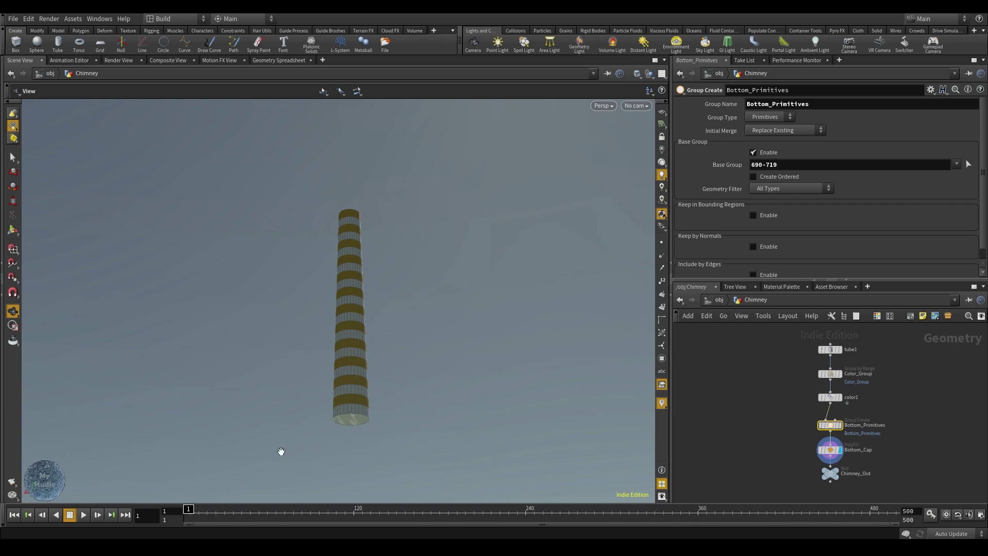
{"action": "left_click_drag", "start_coordinate": [327, 408], "coordinate": [384, 404]}
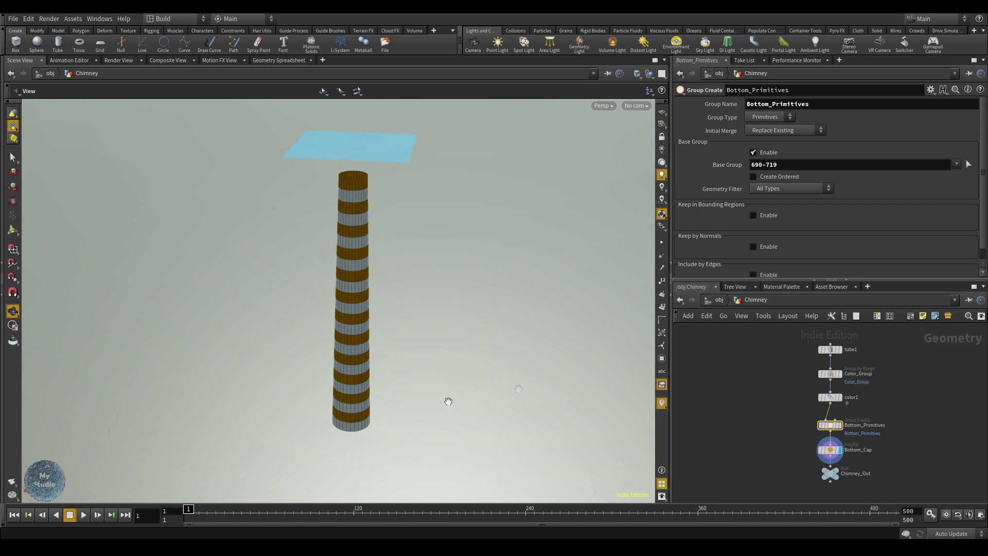
{"action": "left_click", "coordinate": [842, 460]}
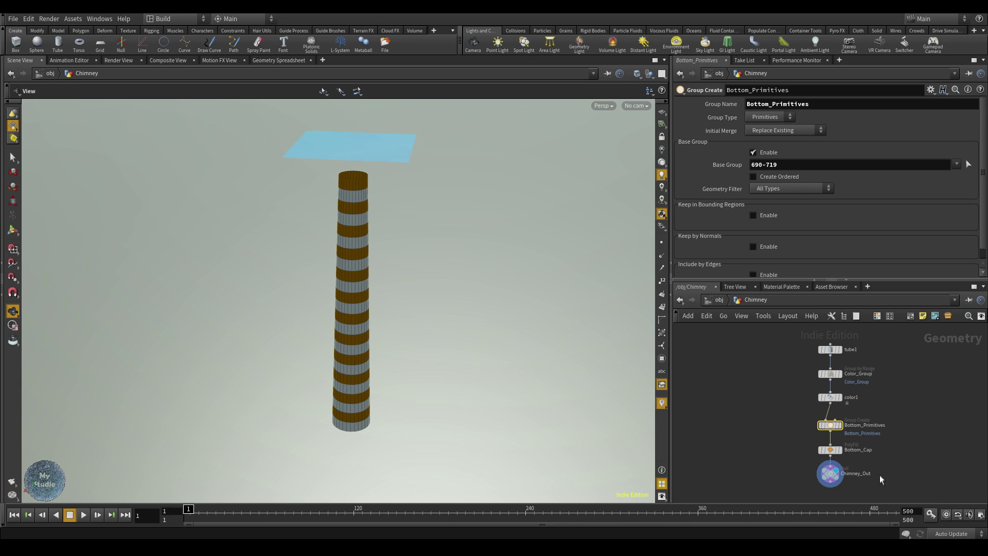
{"action": "left_click", "coordinate": [718, 300]}
Peek inside Chimney_Top, return to /obj, select Smoke_Source and switch to wireframe.
{"action": "double_click", "coordinate": [717, 411]}
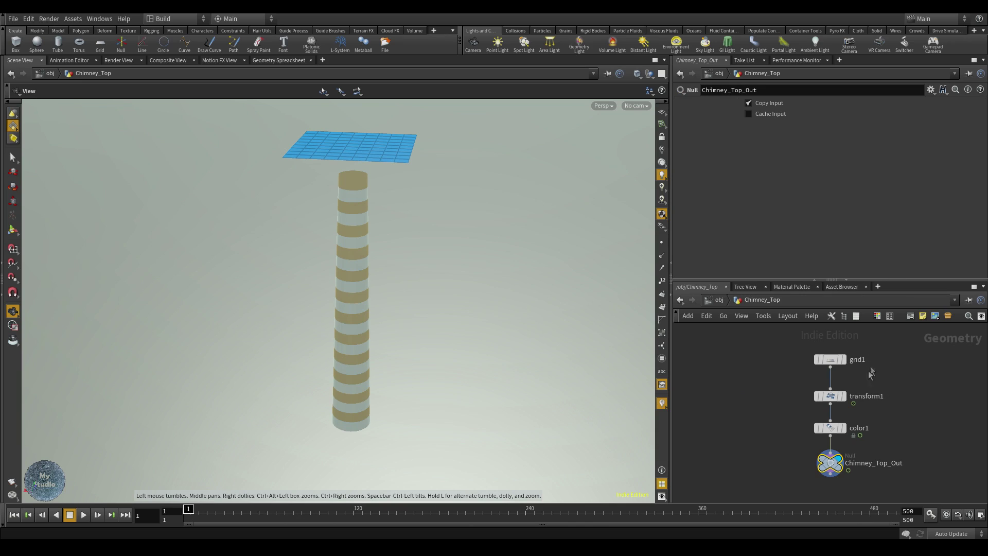
{"action": "mouse_move", "coordinate": [830, 398]}
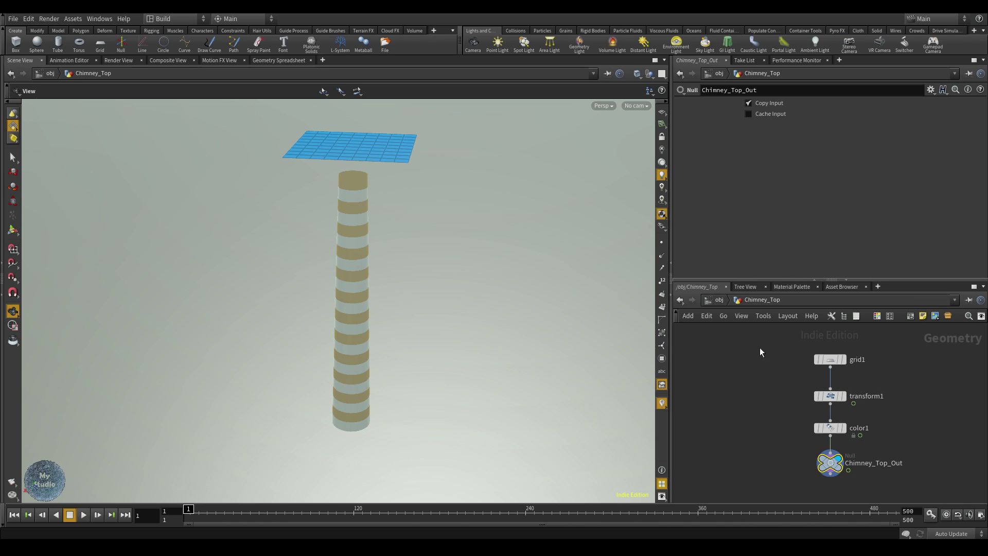
{"action": "key", "text": "u"}
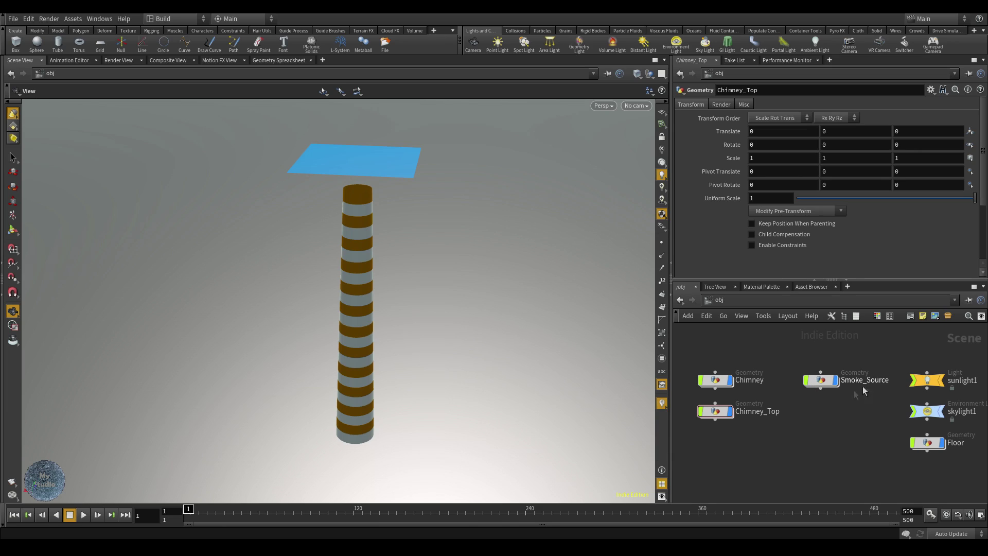
{"action": "left_click_drag", "start_coordinate": [865, 352], "coordinate": [806, 407]}
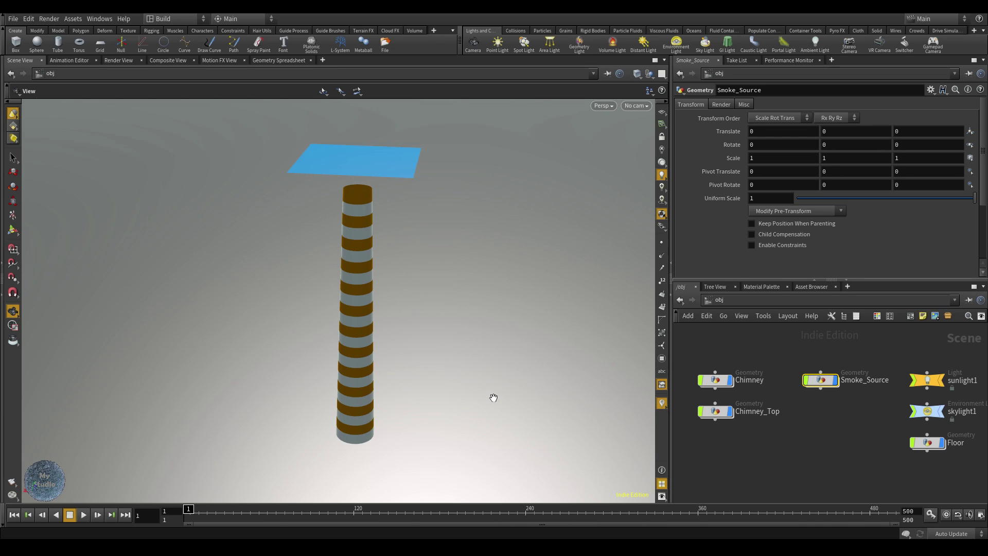
{"action": "key", "text": "w"}
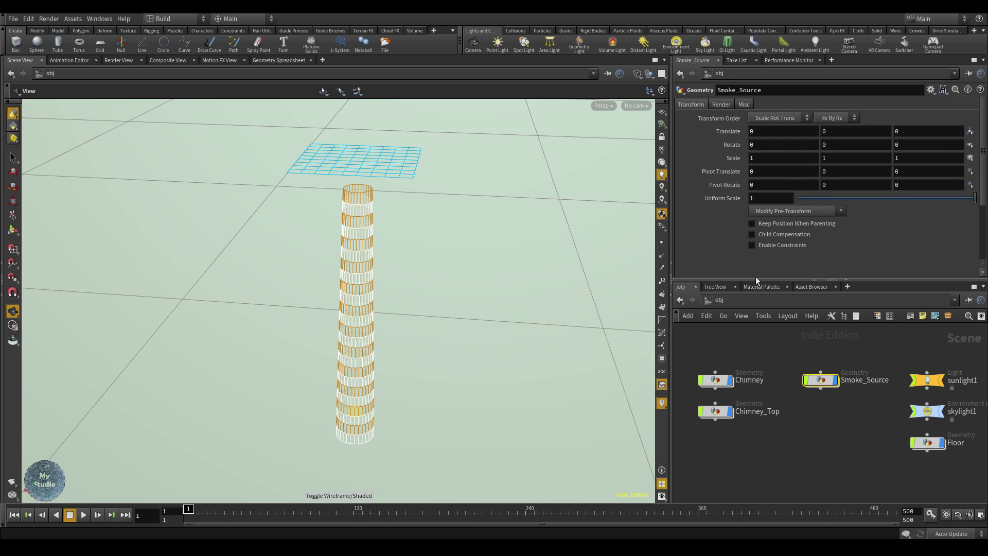
Create a Billowy Smoke setup from the Pyro FX shelf and lay out the scene nodes.
{"action": "left_click", "coordinate": [841, 31]}
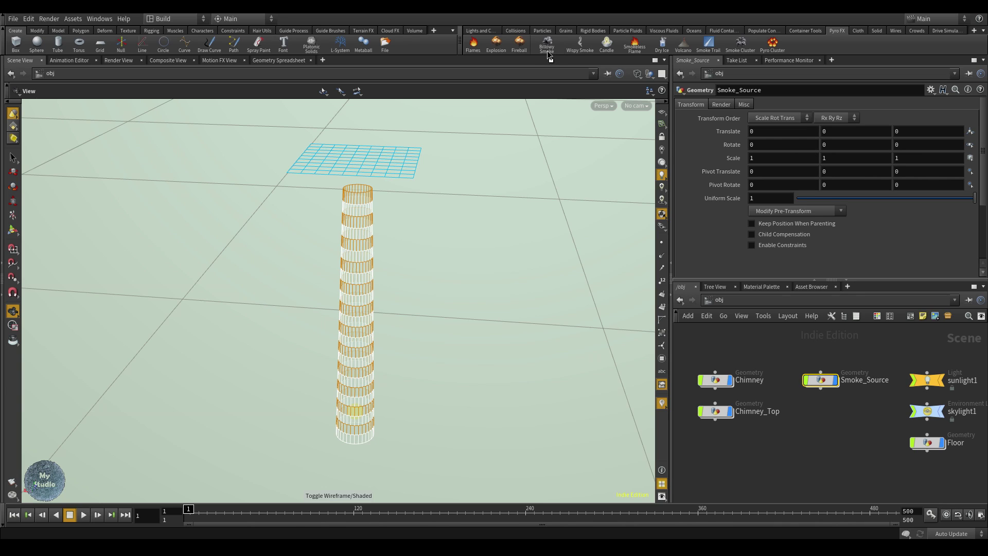
{"action": "left_click", "coordinate": [547, 47]}
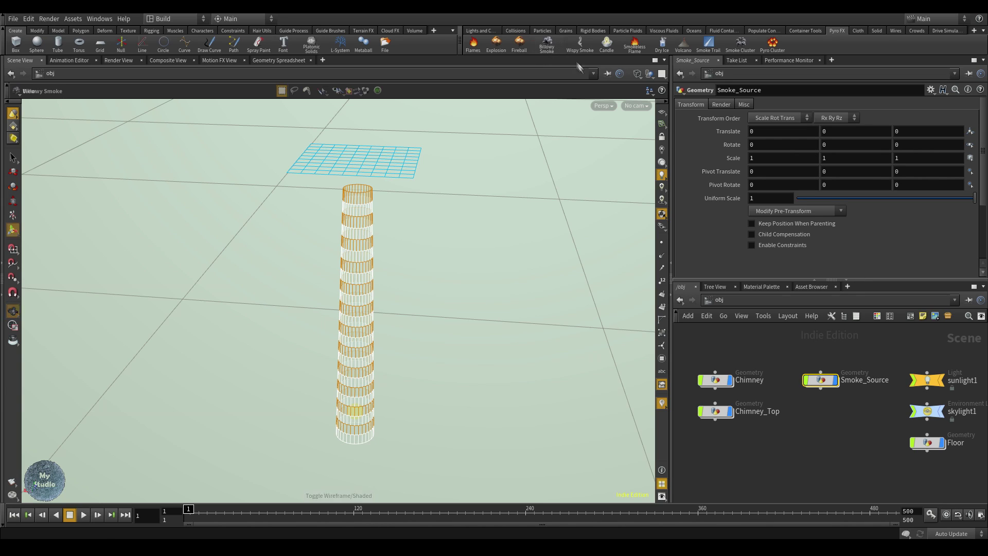
{"action": "left_click", "coordinate": [720, 300]}
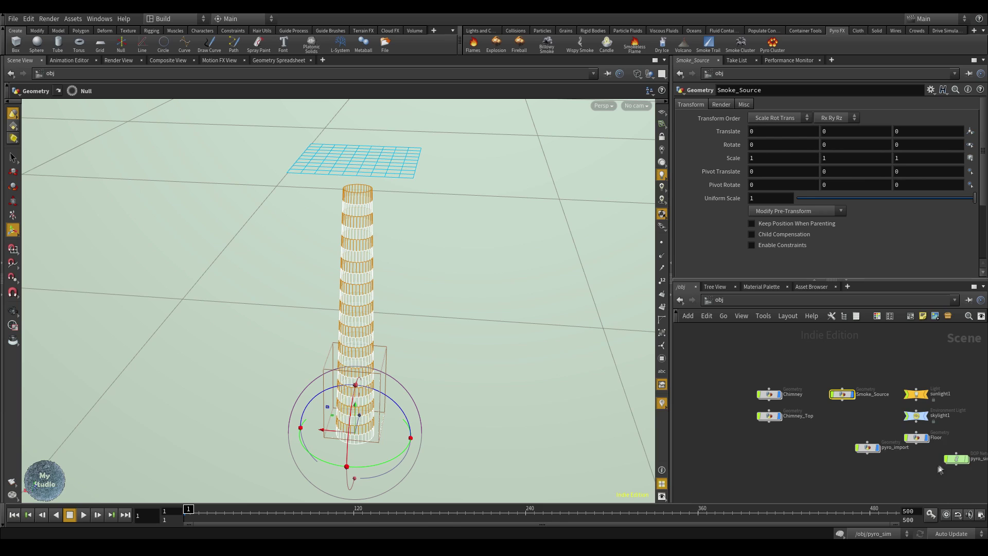
{"action": "key", "text": "l"}
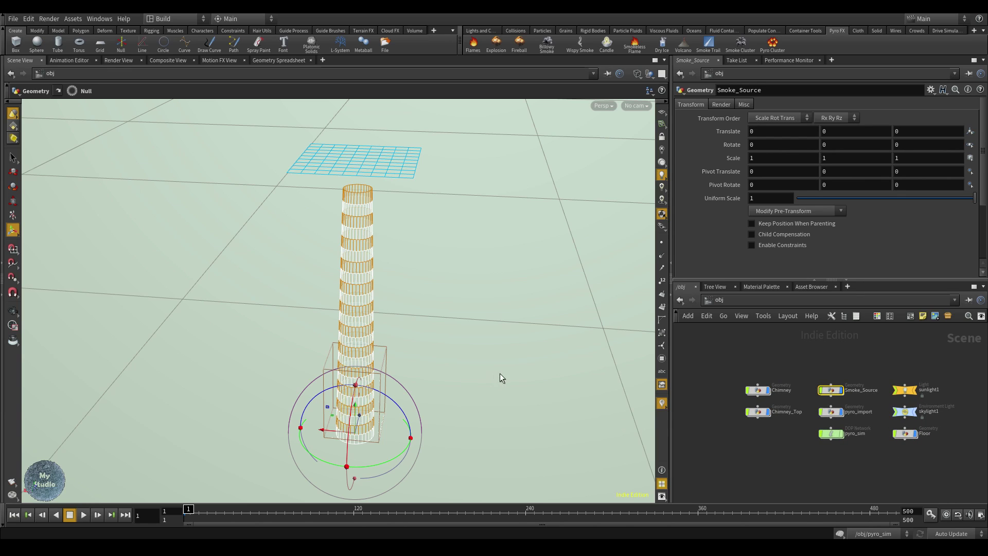
Return to shaded display, preview the smoke playback, then reset to frame 1.
{"action": "key", "text": "Escape"}
{"action": "left_click", "coordinate": [83, 515]}
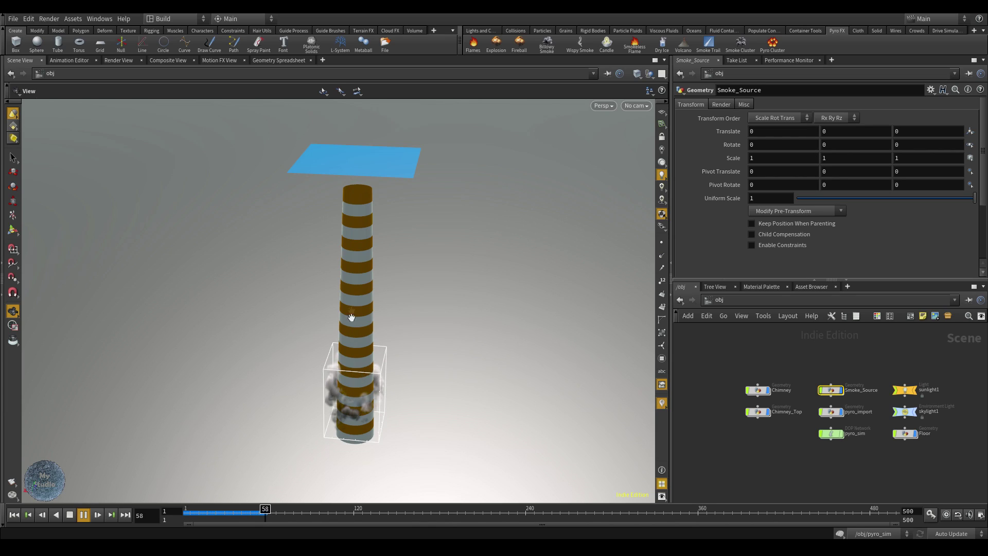
{"action": "key", "text": "ctrl+Up"}
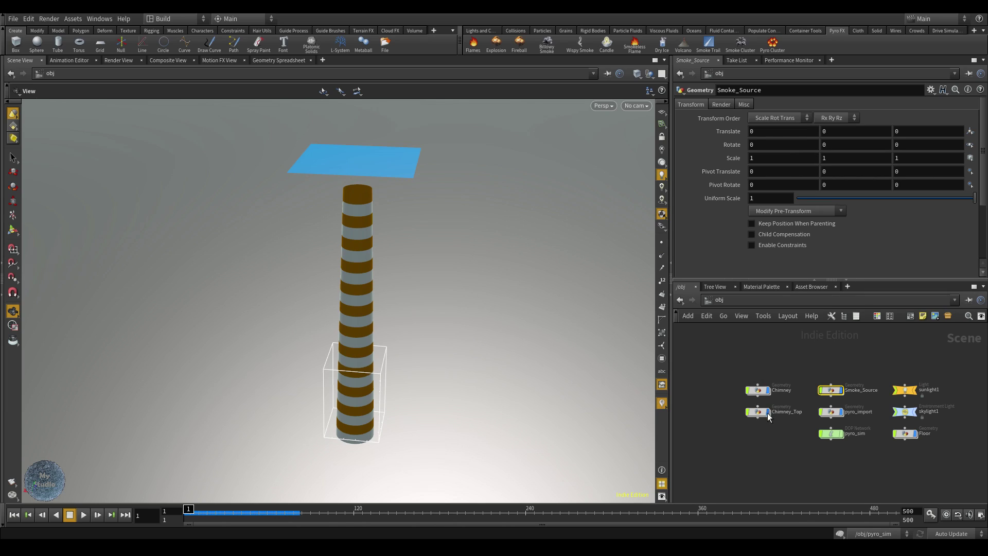
Make Chimney and Chimney_Top static collision objects from the Collisions shelf.
{"action": "key", "text": "h"}
{"action": "left_click_drag", "start_coordinate": [699, 356], "coordinate": [762, 396]}
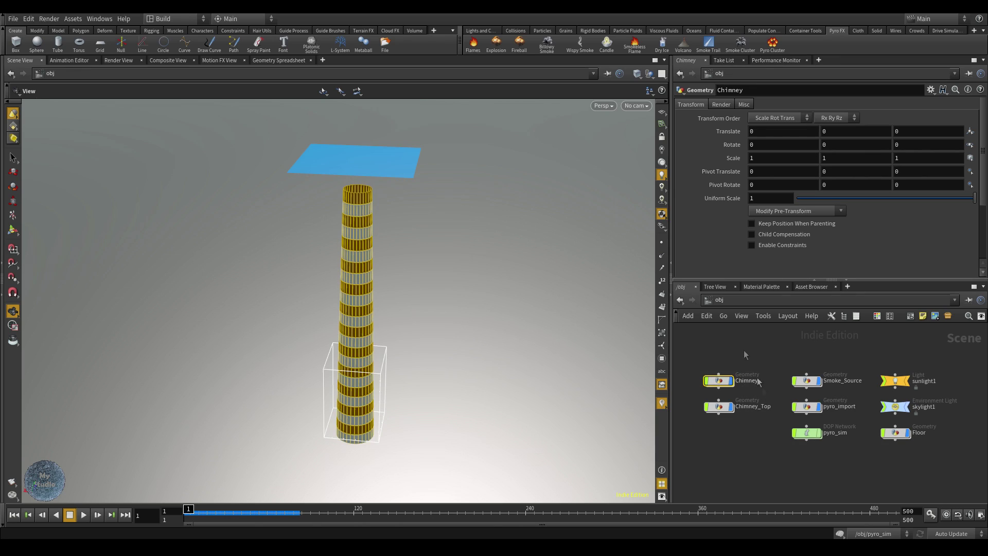
{"action": "left_click", "coordinate": [516, 31]}
{"action": "left_click", "coordinate": [476, 42]}
{"action": "left_click_drag", "start_coordinate": [772, 404], "coordinate": [695, 422]}
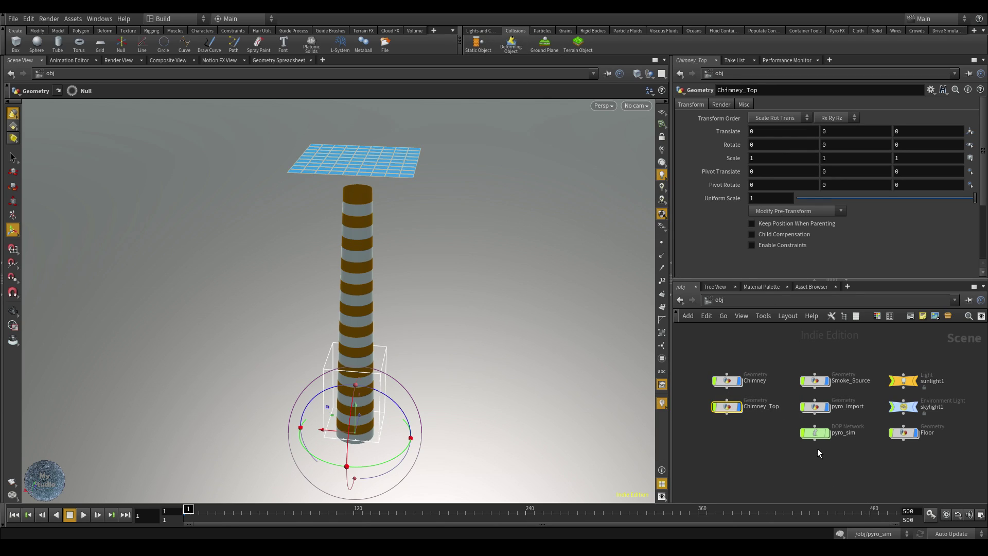
Tidy the pyro_sim network nodes with the L layout.
{"action": "double_click", "coordinate": [814, 432]}
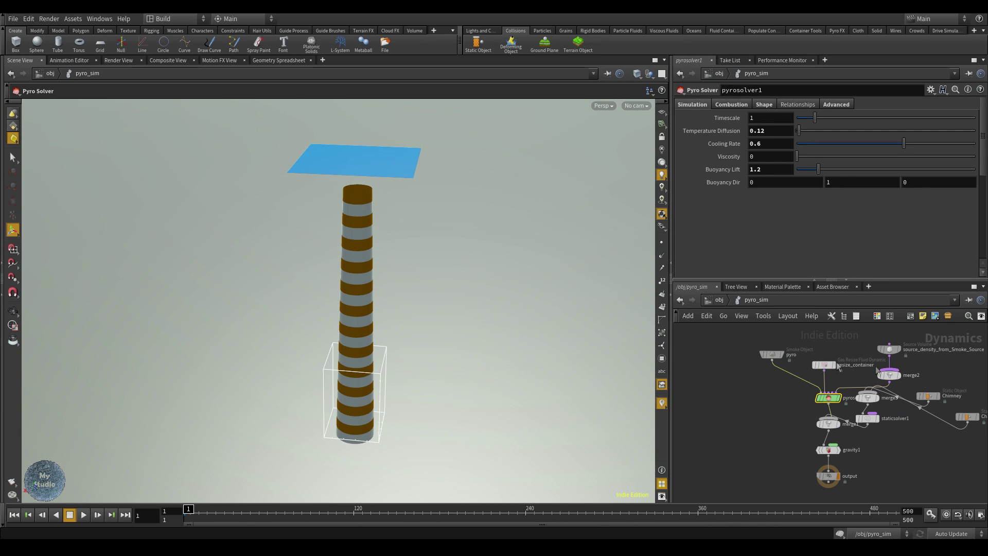
{"action": "key", "text": "l"}
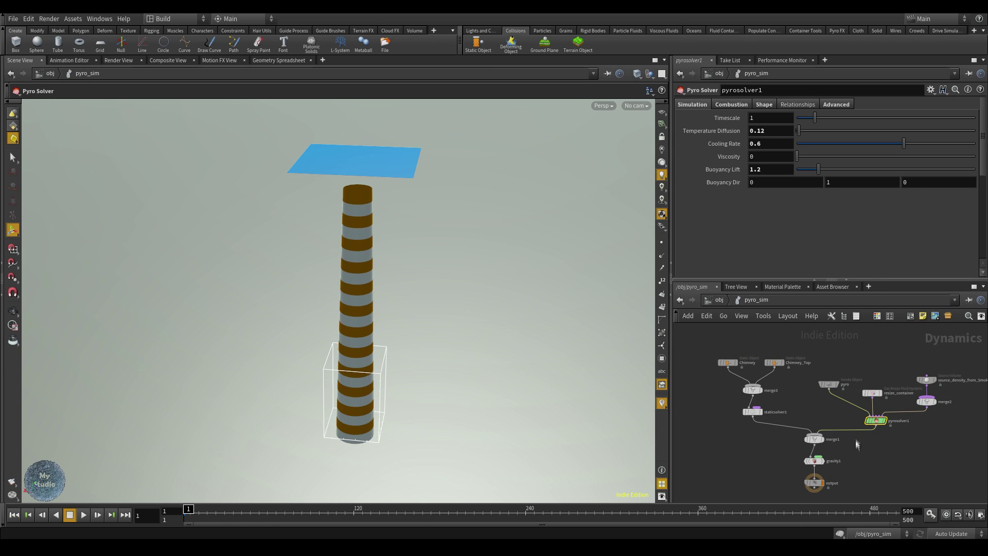
{"action": "left_click", "coordinate": [716, 300]}
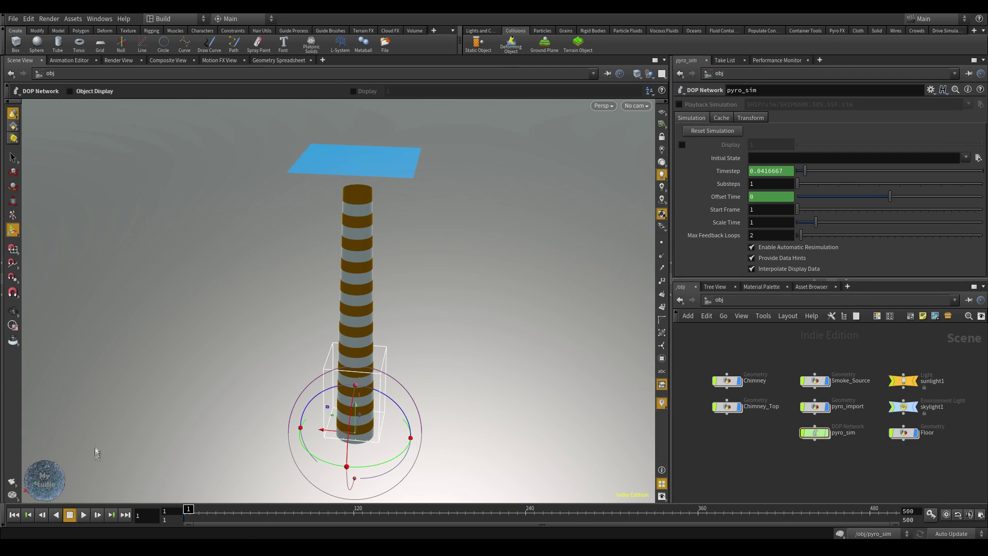
Play the simulation to check the smoke, reset to frame 1, and re-enter pyro_sim.
{"action": "key", "text": "Escape"}
{"action": "key", "text": "Up"}
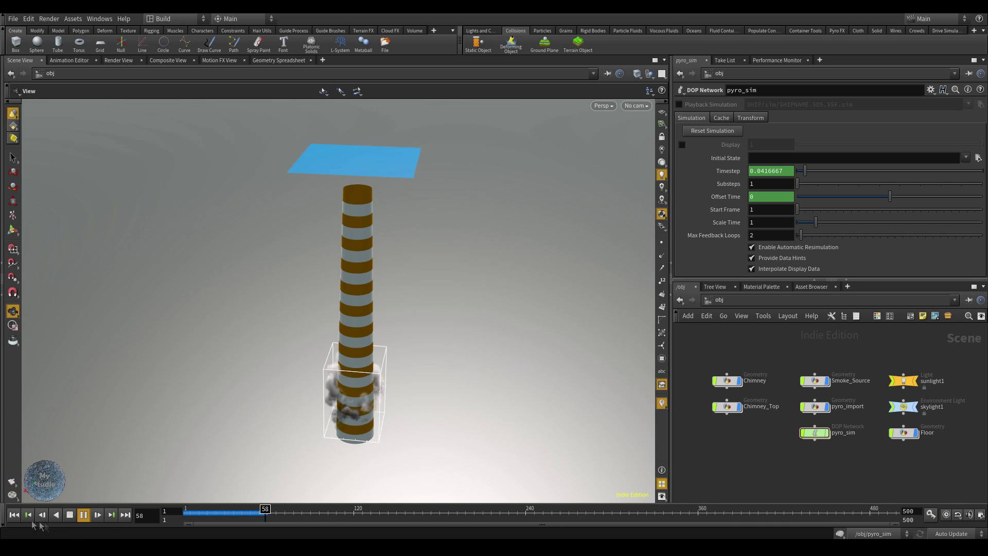
{"action": "left_click", "coordinate": [69, 514]}
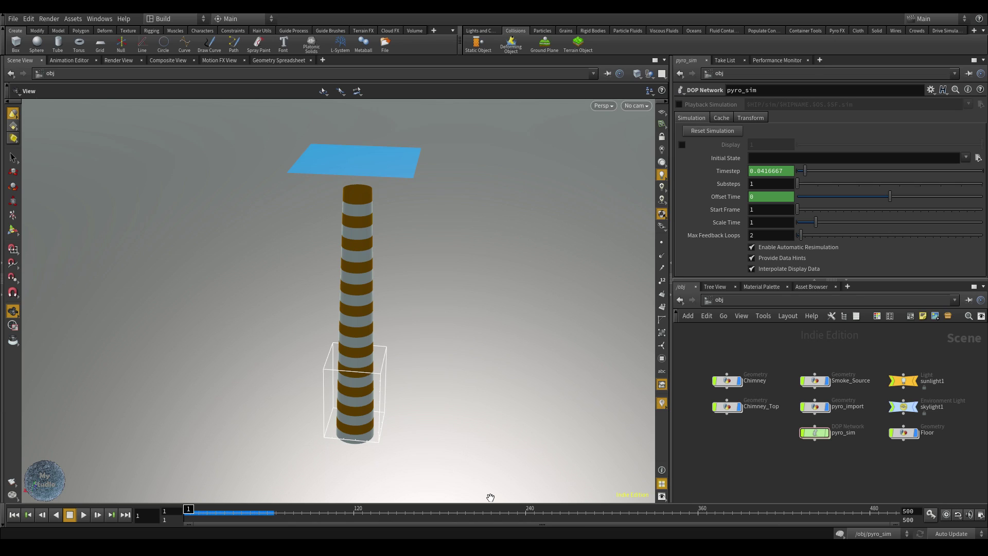
{"action": "mouse_move", "coordinate": [730, 410]}
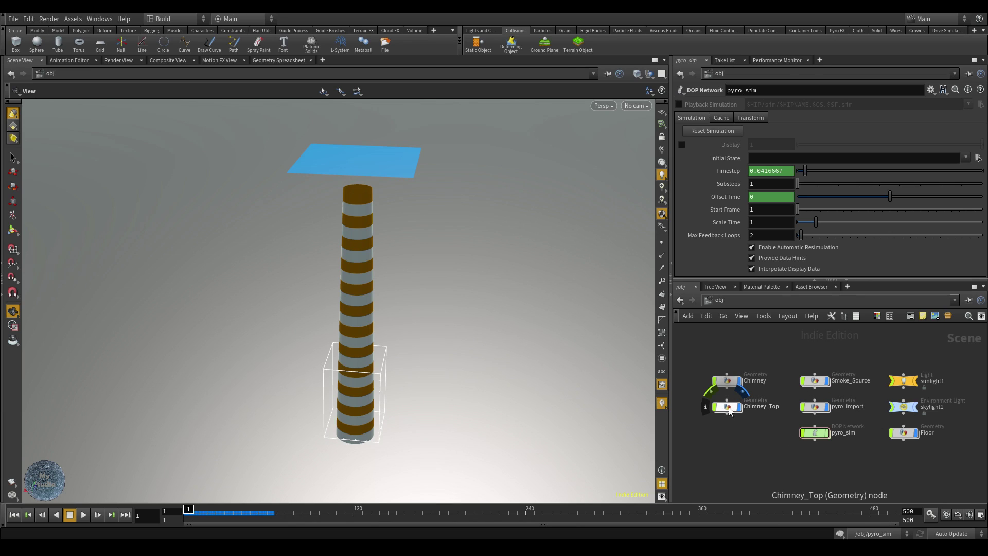
{"action": "double_click", "coordinate": [814, 431]}
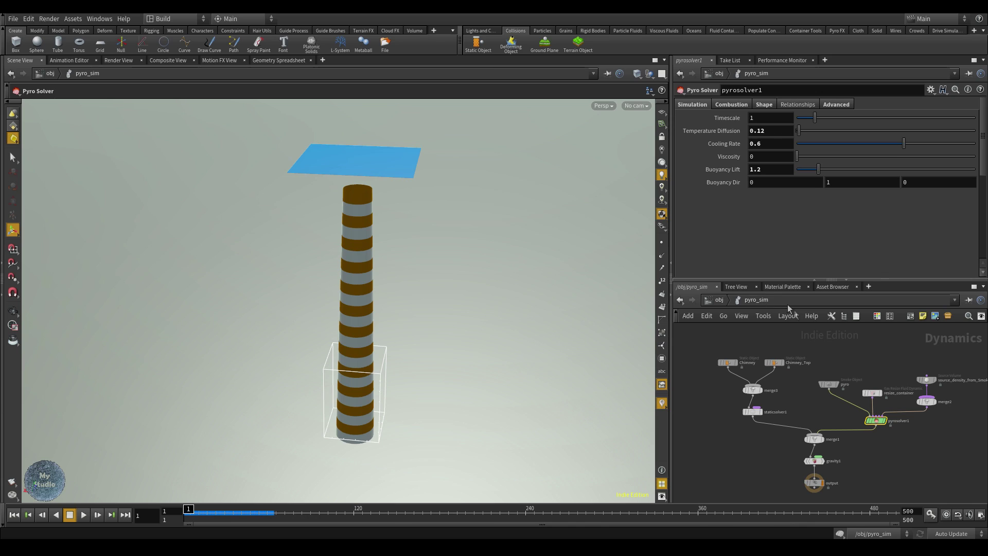
Hide the Chimney's display geometry and enable its Collision Guide.
{"action": "left_click", "coordinate": [736, 362]}
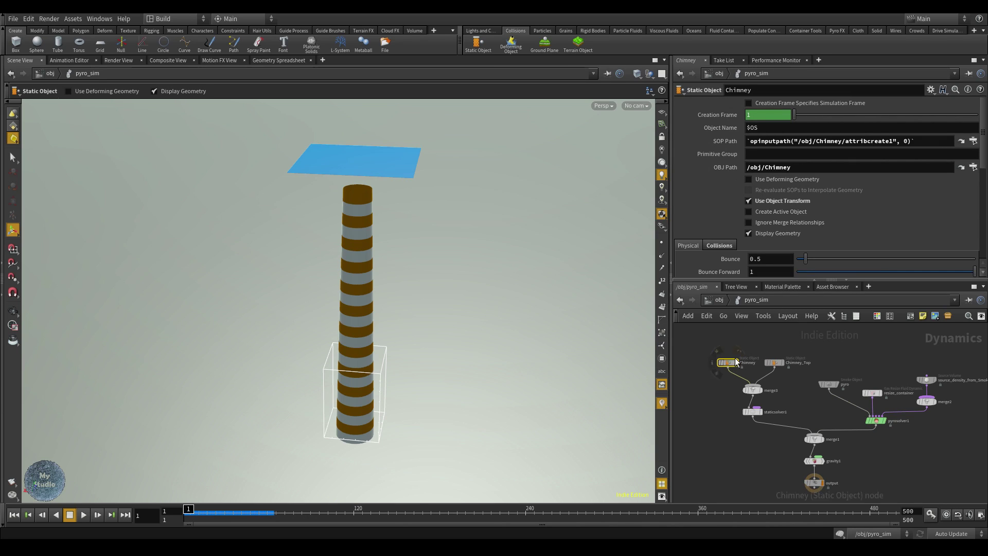
{"action": "scroll", "coordinate": [760, 225], "scroll_direction": "down", "scroll_amount": 1}
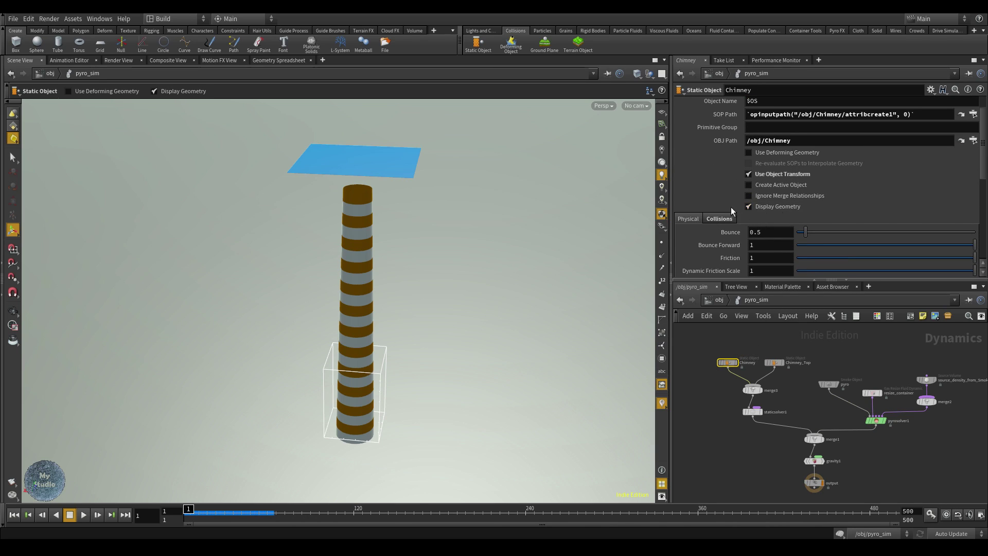
{"action": "left_click", "coordinate": [768, 207]}
{"action": "scroll", "coordinate": [767, 208], "scroll_direction": "down", "scroll_amount": 2}
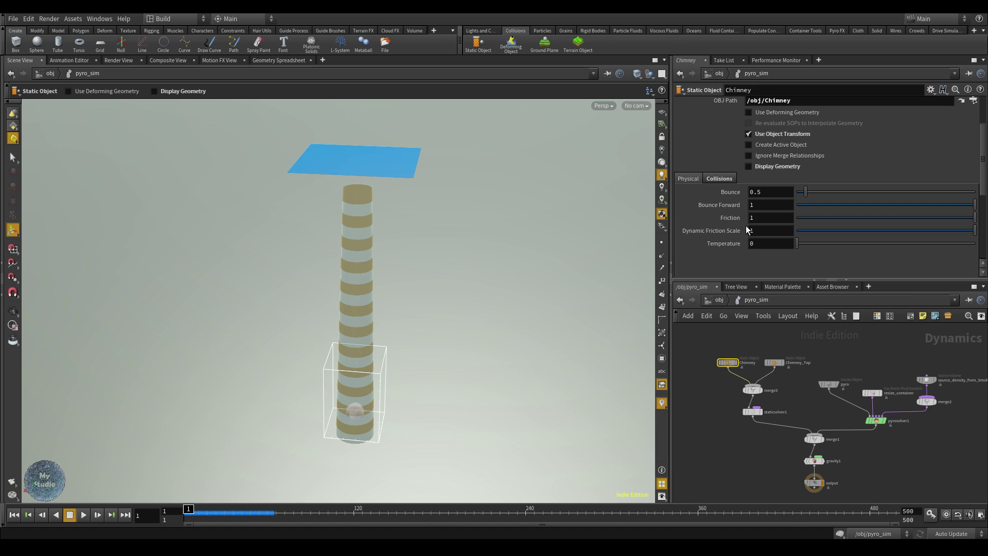
{"action": "left_click", "coordinate": [720, 178]}
{"action": "left_click", "coordinate": [687, 230]}
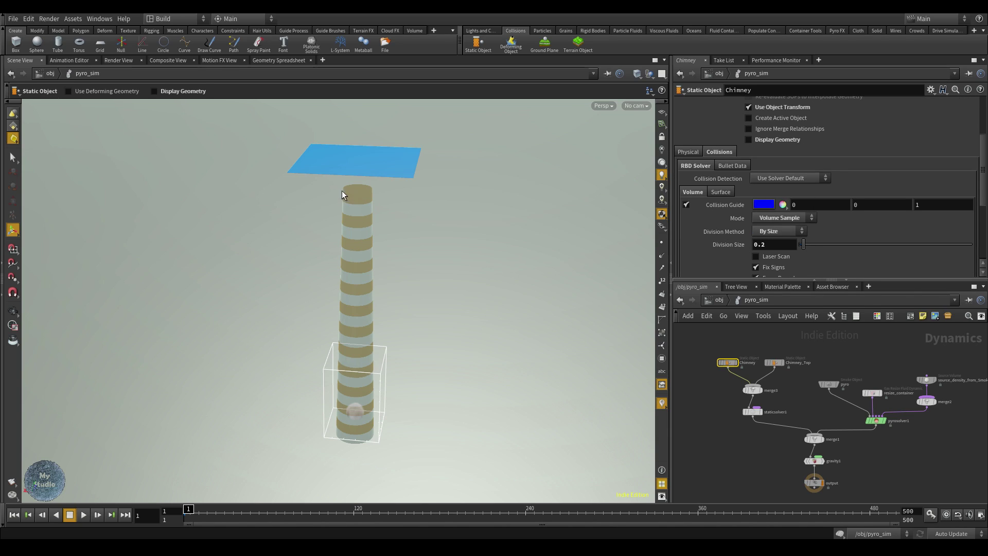
Drag the Chimney's Offset Surface up to about 0.1.
{"action": "scroll", "coordinate": [774, 244], "scroll_direction": "down", "scroll_amount": 1}
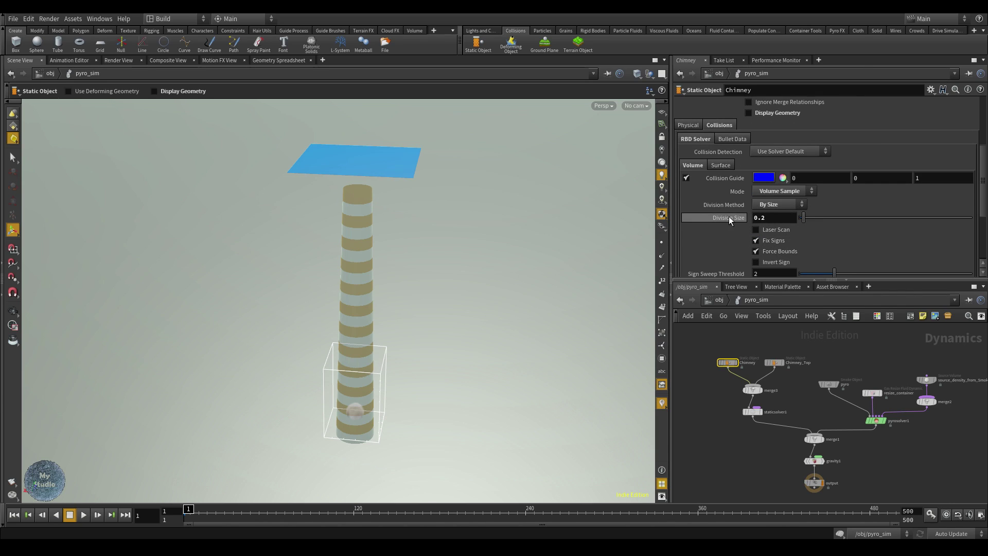
{"action": "scroll", "coordinate": [729, 218], "scroll_direction": "down", "scroll_amount": 1}
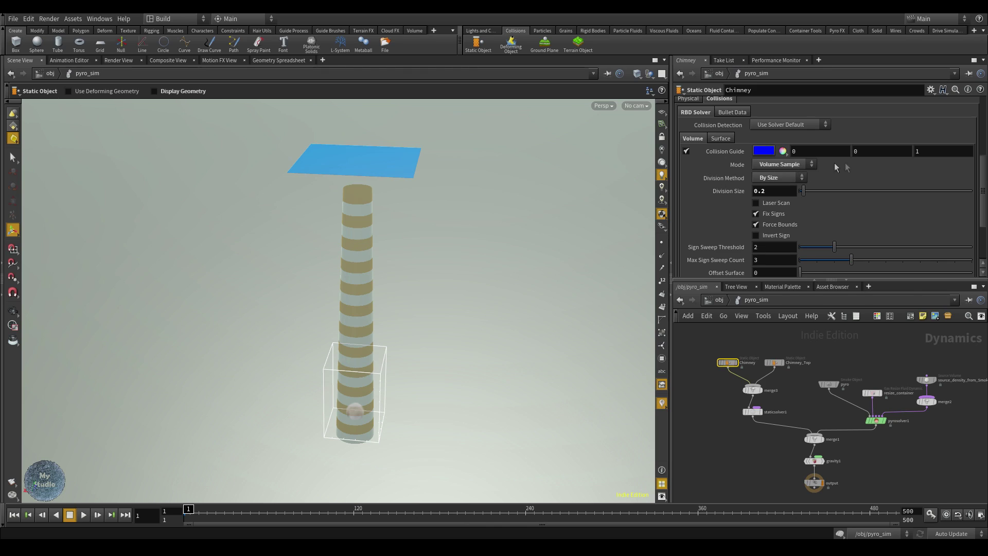
{"action": "scroll", "coordinate": [763, 197], "scroll_direction": "down", "scroll_amount": 1}
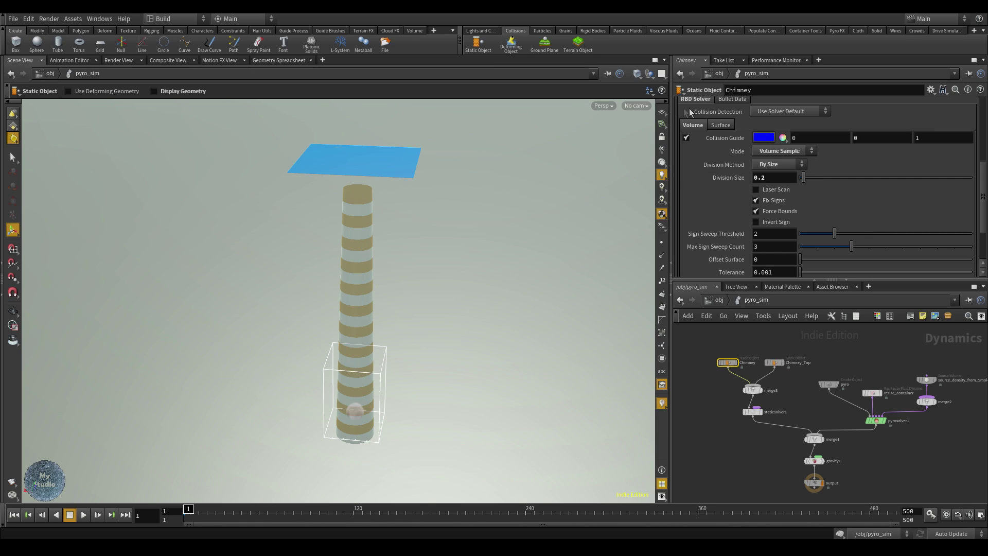
{"action": "left_click_drag", "start_coordinate": [800, 258], "coordinate": [801, 259]}
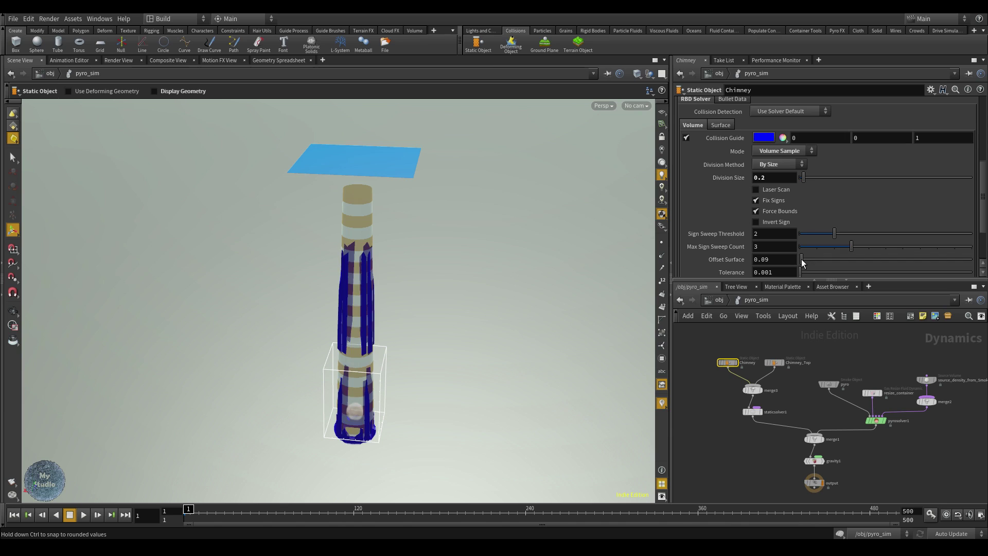
Select the Chimney_Top collision object, then the pyro_sim node.
{"action": "key", "text": "Escape"}
{"action": "left_click_drag", "start_coordinate": [438, 262], "coordinate": [355, 185]}
{"action": "left_click", "coordinate": [355, 185]}
{"action": "scroll", "coordinate": [777, 170], "scroll_direction": "up", "scroll_amount": 5}
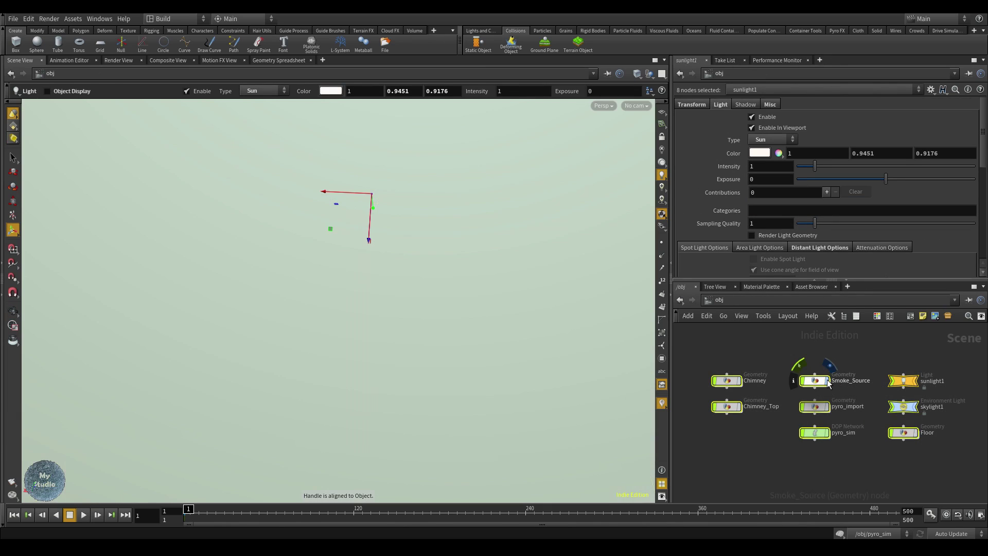
{"action": "left_click", "coordinate": [824, 432]}
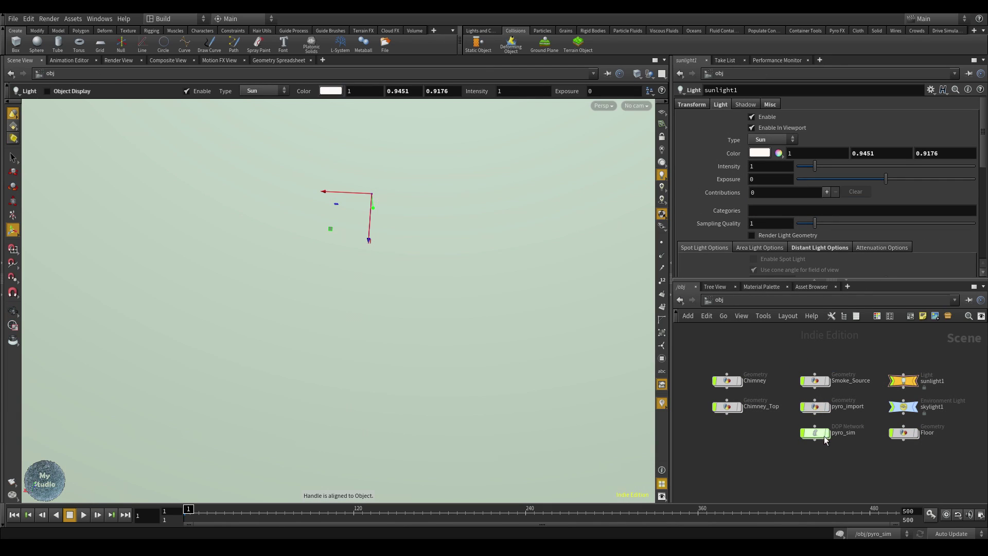
Inside pyro_sim, hide Chimney_Top's display geometry.
{"action": "double_click", "coordinate": [826, 433]}
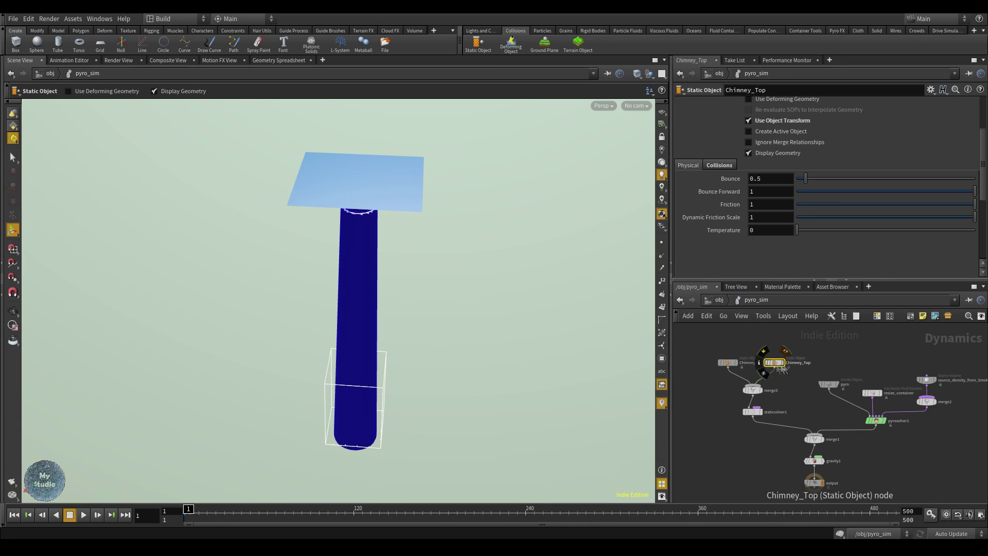
{"action": "scroll", "coordinate": [757, 183], "scroll_direction": "up", "scroll_amount": 1}
{"action": "left_click", "coordinate": [749, 179]}
{"action": "key", "text": "Escape"}
{"action": "left_click_drag", "start_coordinate": [423, 257], "coordinate": [425, 288]}
Set the Chimney's Offset Surface and Division Size both to 0.05.
{"action": "left_click", "coordinate": [728, 362]}
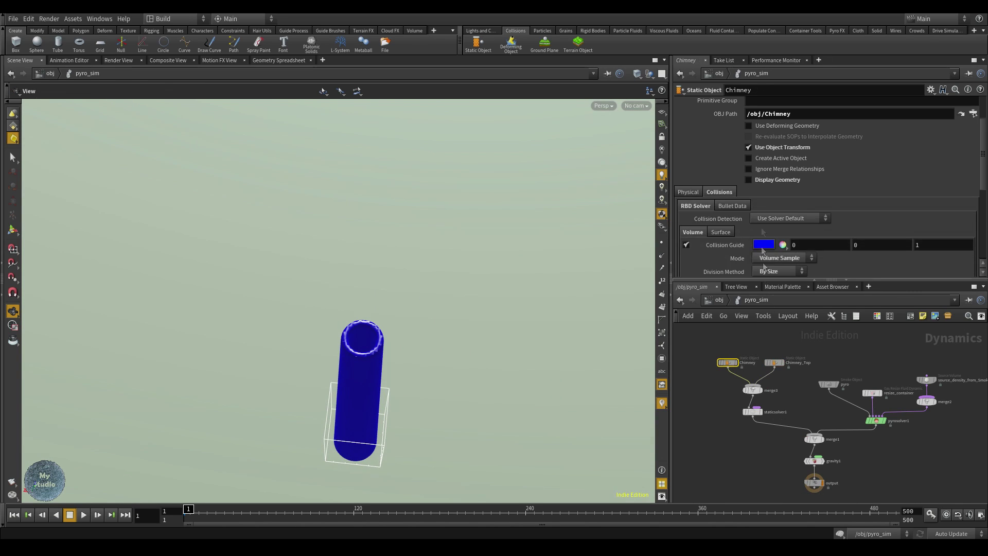
{"action": "scroll", "coordinate": [764, 251], "scroll_direction": "down", "scroll_amount": 5}
{"action": "type", "text": "05"}
{"action": "key", "text": "Return"}
{"action": "double_click", "coordinate": [774, 137]}
{"action": "type", "text": "051"}
{"action": "key", "text": "Return"}
{"action": "double_click", "coordinate": [775, 137]}
{"action": "type", "text": "05"}
{"action": "key", "text": "Return"}
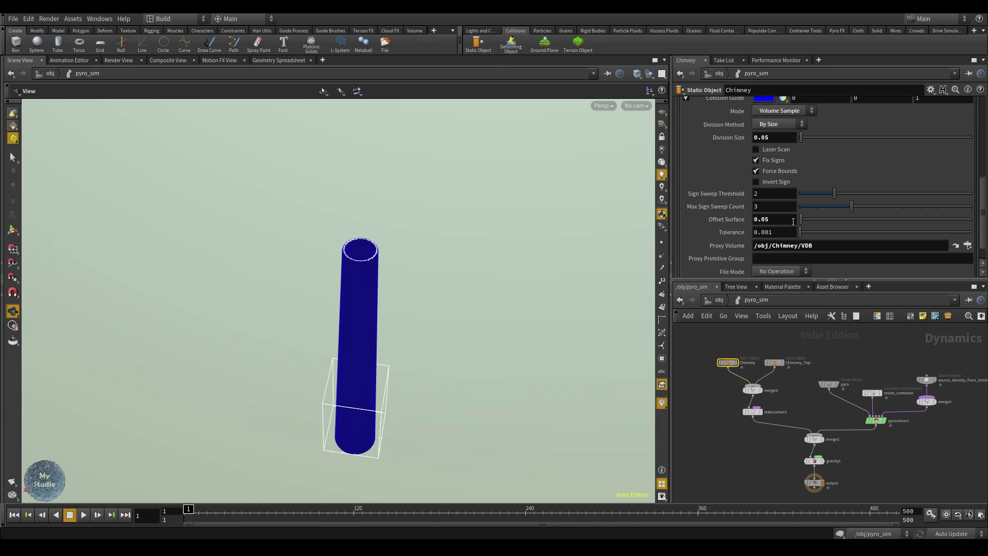
Play the simulation, turn off the Chimney's Collision Guide, and reset to frame 1.
{"action": "key", "text": "Up"}
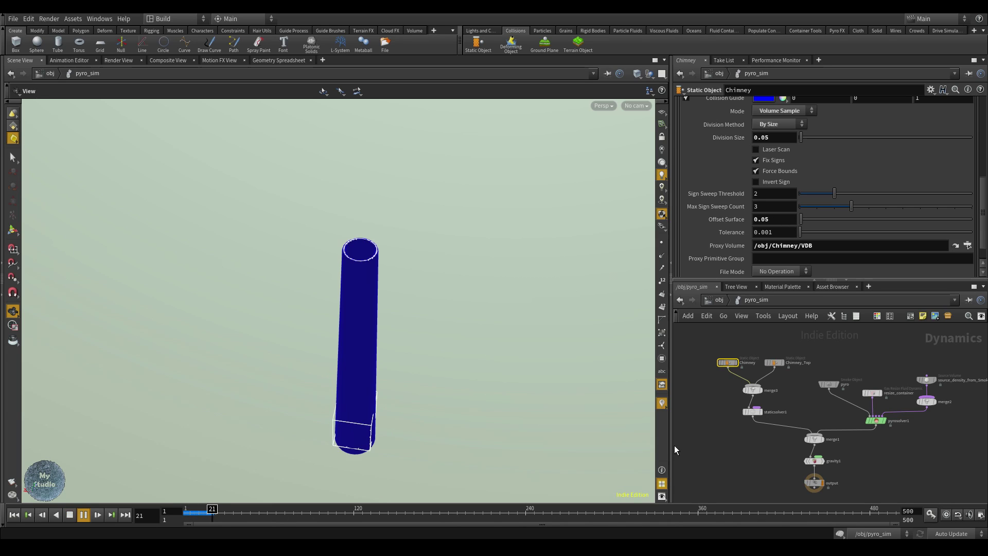
{"action": "scroll", "coordinate": [680, 233], "scroll_direction": "up", "scroll_amount": 3}
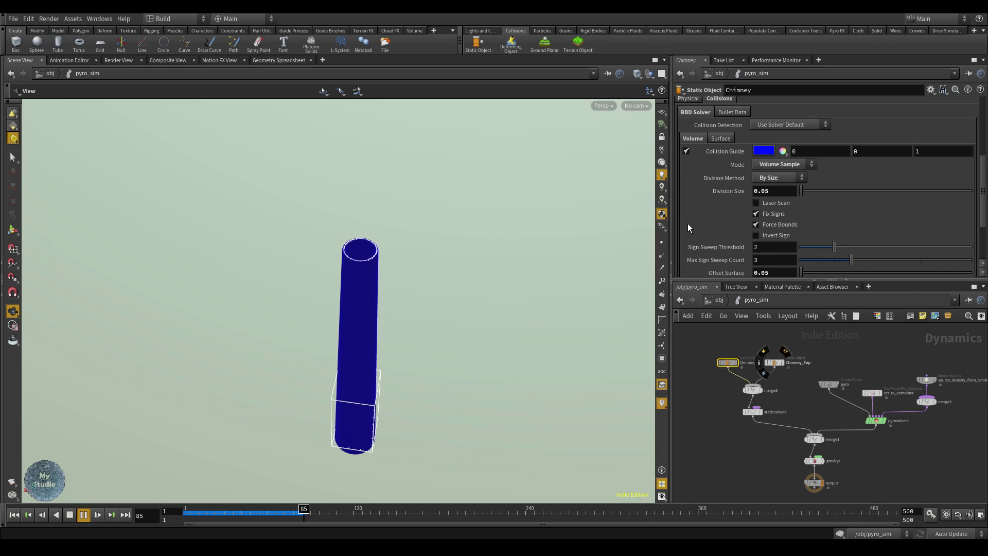
{"action": "left_click", "coordinate": [686, 151]}
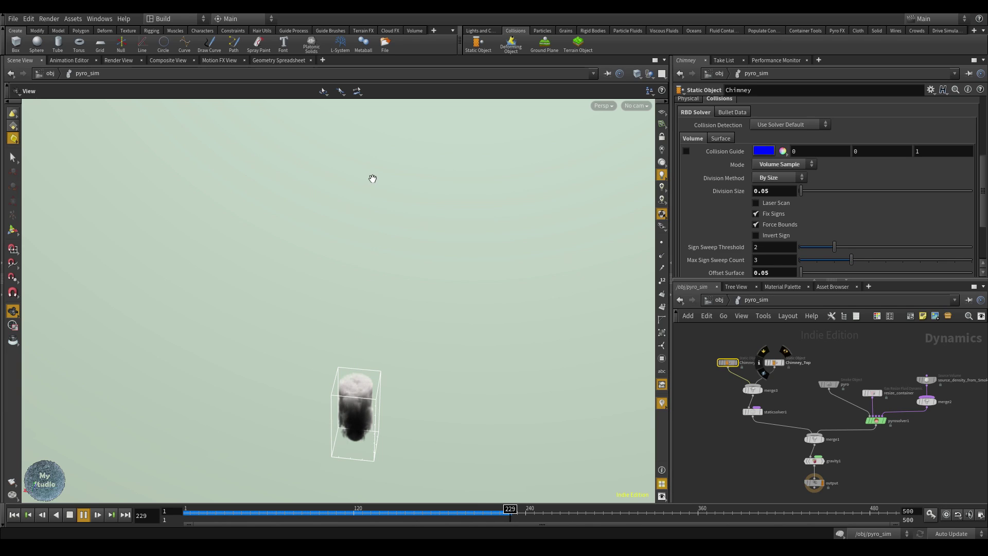
{"action": "key", "text": "ctrl+Up"}
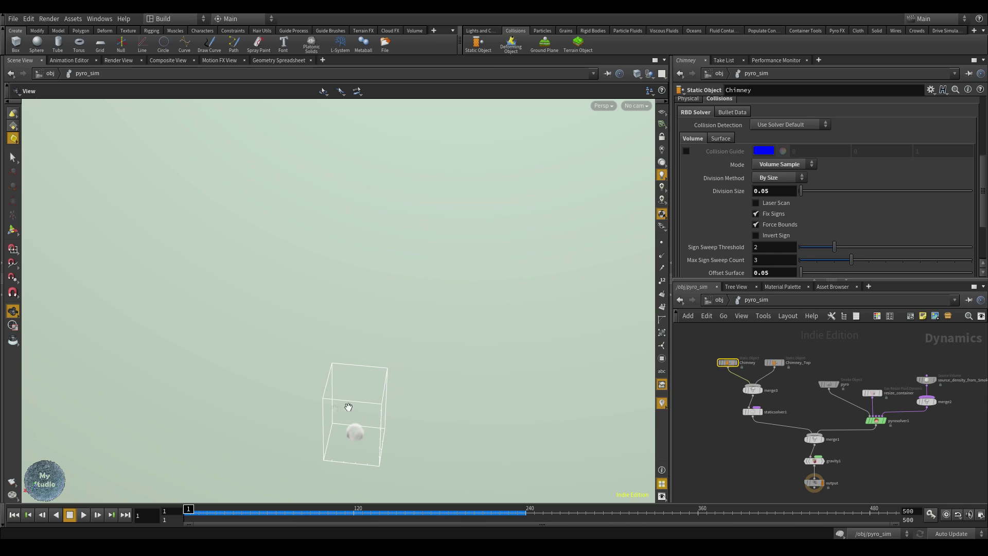
{"action": "left_click", "coordinate": [828, 384]}
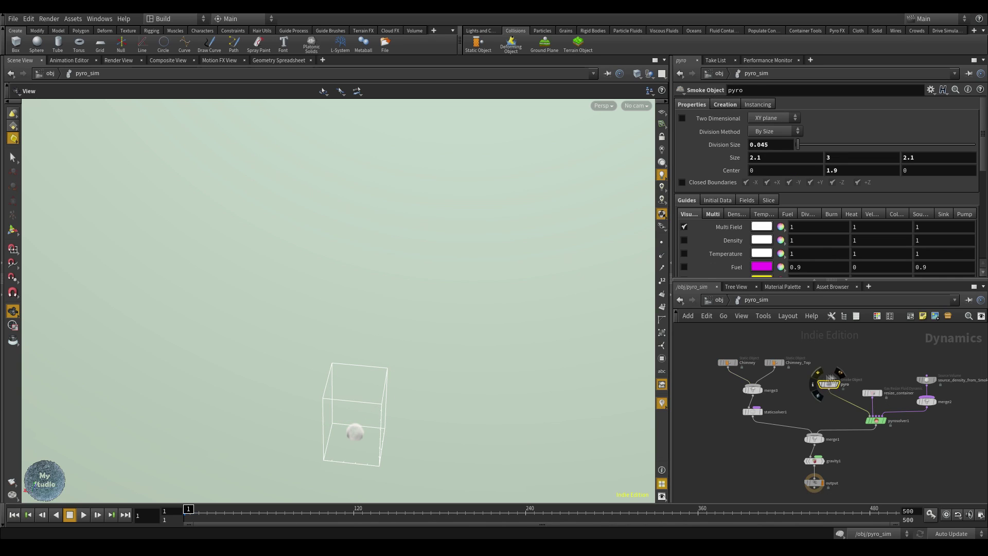
Set the smoke container's Size Y to 16 and Center Y to 8.
{"action": "left_click", "coordinate": [730, 364]}
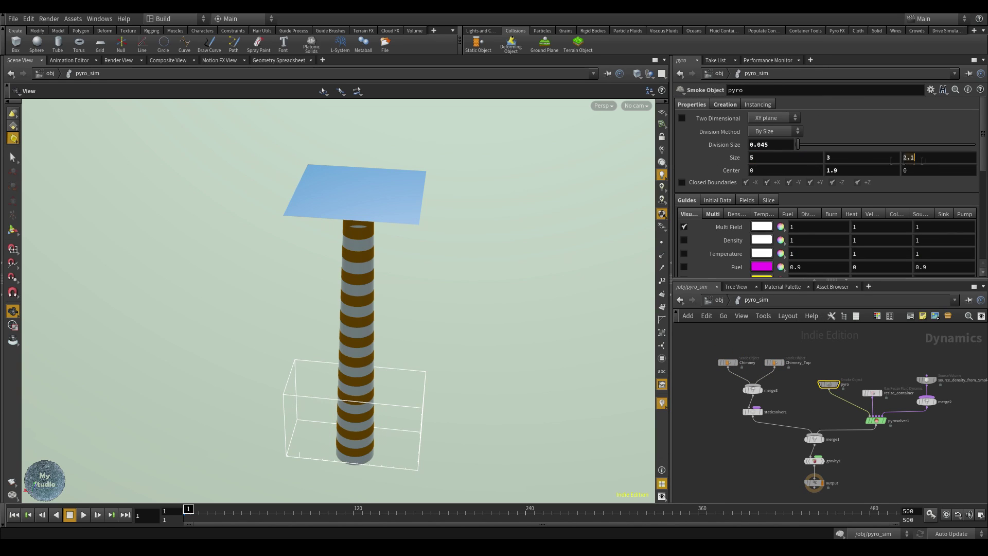
{"action": "type", "text": "18"}
{"action": "left_click", "coordinate": [843, 170]}
{"action": "type", "text": "8"}
{"action": "key", "text": "Return"}
{"action": "left_click", "coordinate": [841, 157]}
{"action": "type", "text": "16"}
{"action": "key", "text": "Return"}
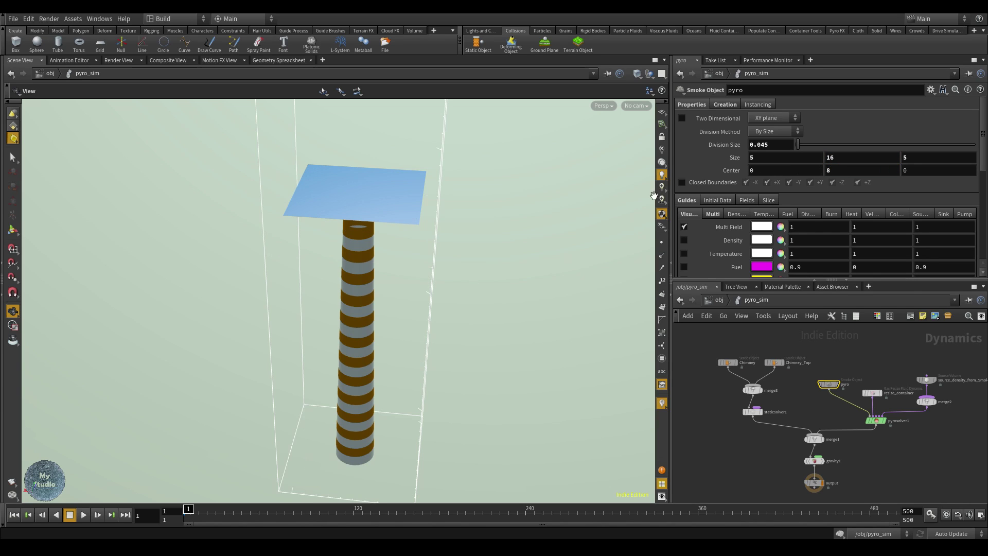
Turn off the container's Bounding Box guide on the Guides Multi tab.
{"action": "scroll", "coordinate": [447, 229], "scroll_direction": "down", "scroll_amount": 3}
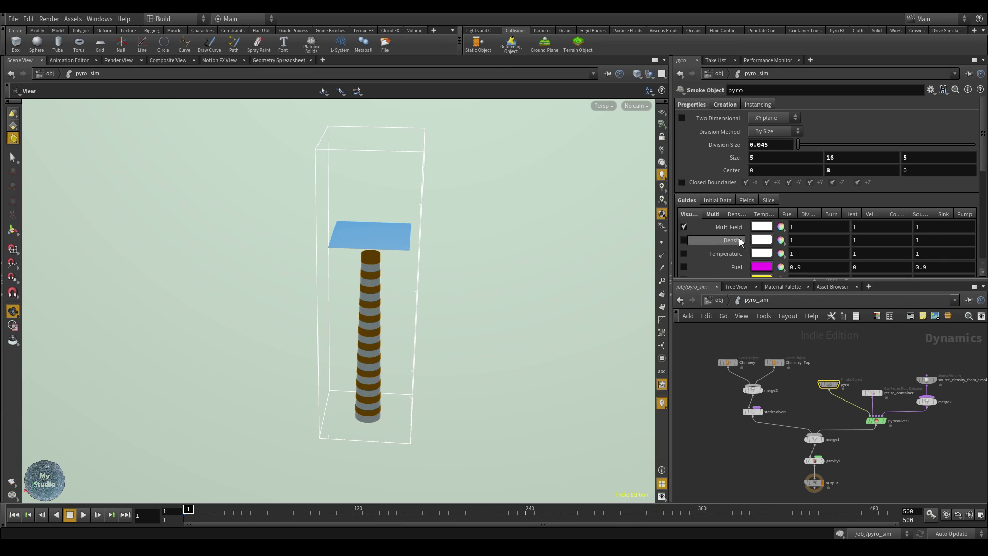
{"action": "left_click", "coordinate": [713, 214]}
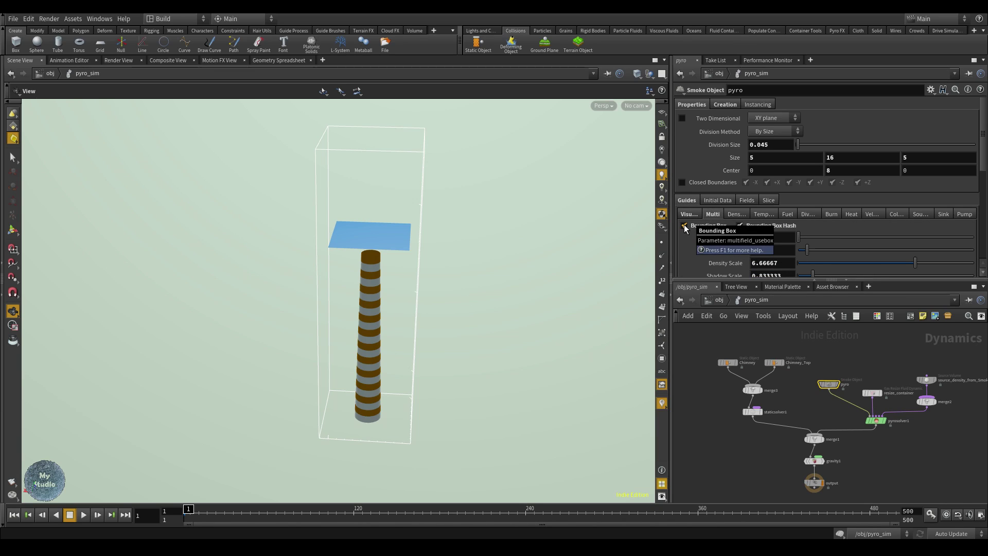
{"action": "left_click", "coordinate": [684, 225]}
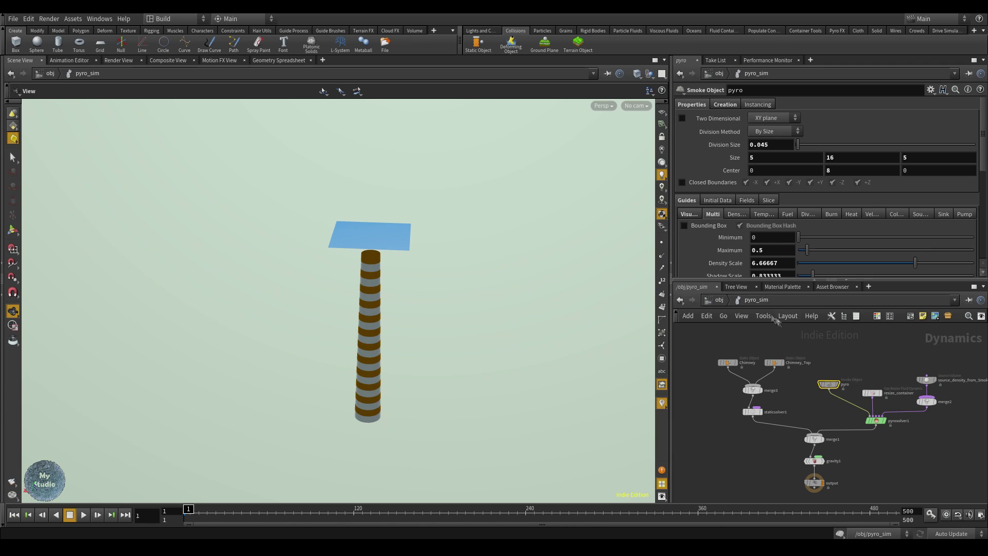
{"action": "left_click", "coordinate": [774, 362]}
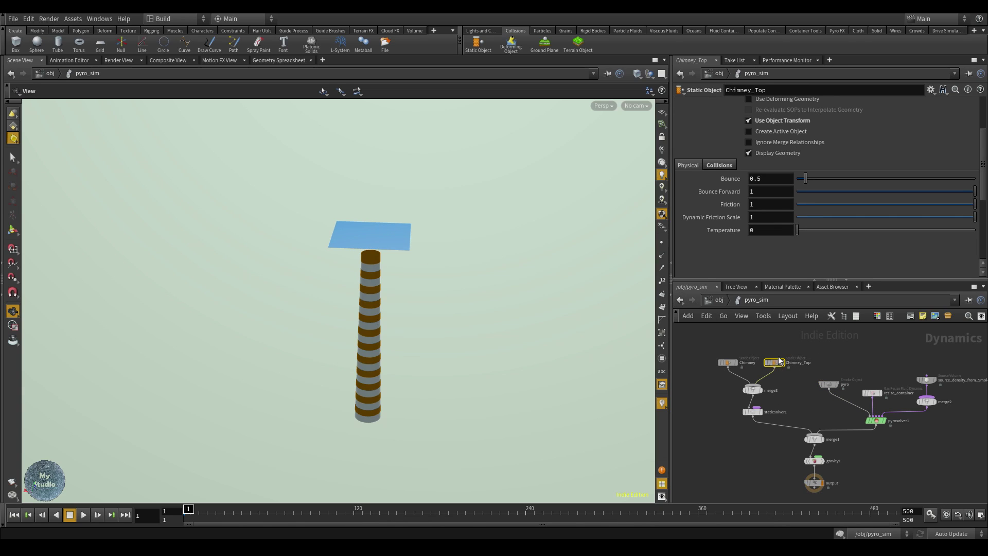
Hide the top plate's geometry, show its Collision Guide, and set Offset Surface to 0.08.
{"action": "left_click", "coordinate": [719, 165]}
{"action": "scroll", "coordinate": [747, 135], "scroll_direction": "down", "scroll_amount": 2}
{"action": "left_click", "coordinate": [748, 126]}
{"action": "left_click", "coordinate": [685, 190]}
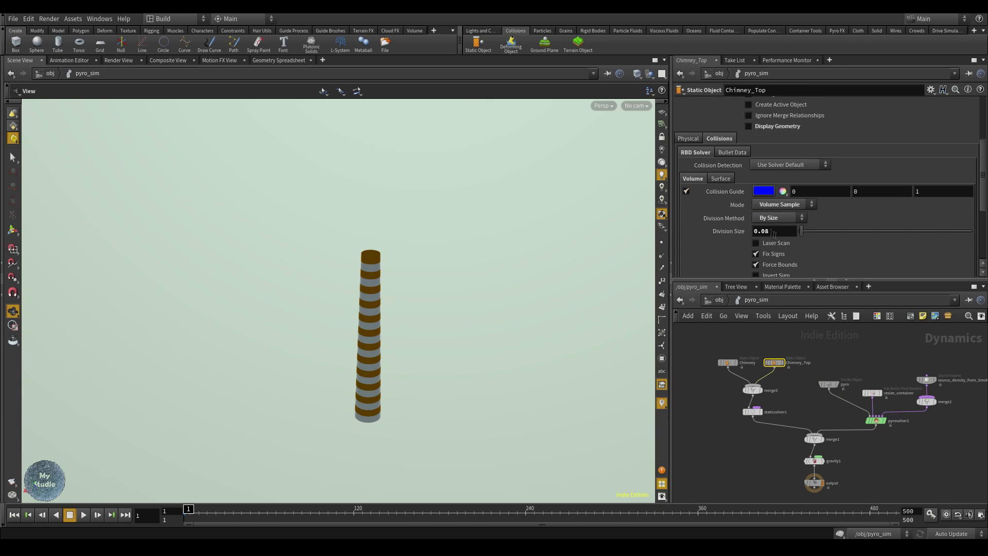
{"action": "scroll", "coordinate": [771, 232], "scroll_direction": "down", "scroll_amount": 4}
{"action": "left_click", "coordinate": [791, 261]}
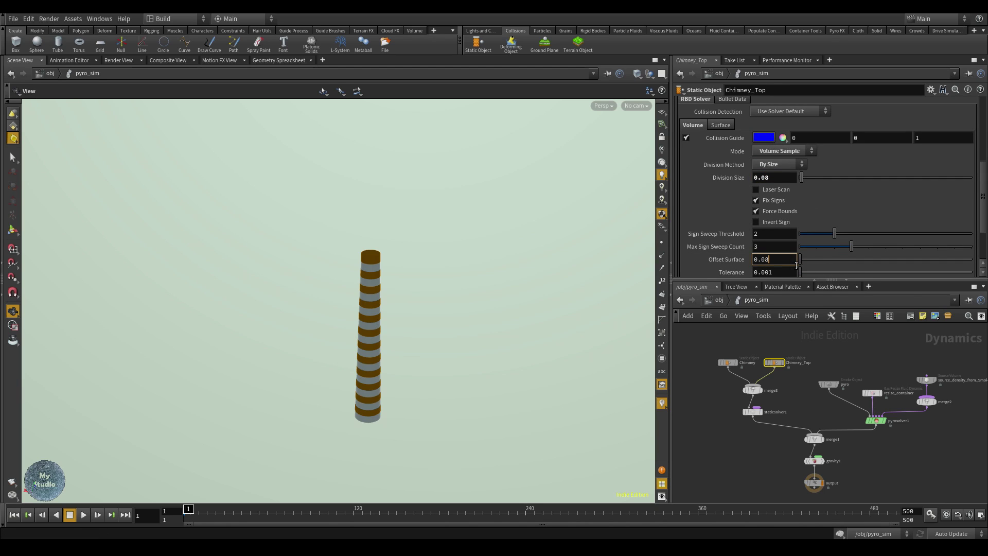
{"action": "type", "text": "0.08"}
{"action": "key", "text": "Return"}
Show the plate geometry again, turn its Collision Guide off, and play the simulation.
{"action": "scroll", "coordinate": [753, 154], "scroll_direction": "up", "scroll_amount": 5}
{"action": "left_click", "coordinate": [749, 139]}
{"action": "left_click", "coordinate": [686, 204]}
{"action": "left_click_drag", "start_coordinate": [407, 411], "coordinate": [409, 366]}
{"action": "left_click", "coordinate": [84, 514]}
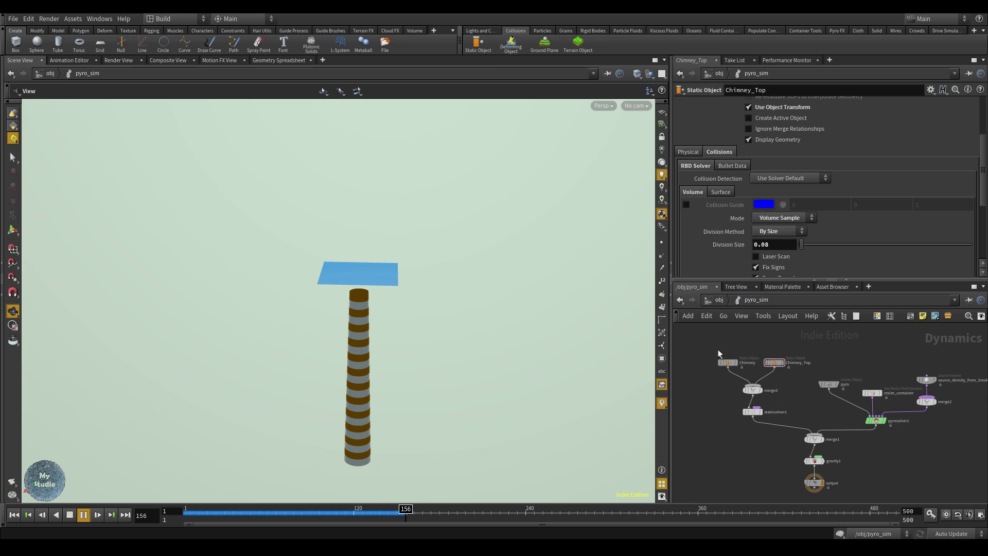
Hide the Chimney's display geometry and turn off dissipation in the pyro solver's shape controls.
{"action": "left_click", "coordinate": [728, 362]}
{"action": "left_click", "coordinate": [748, 139]}
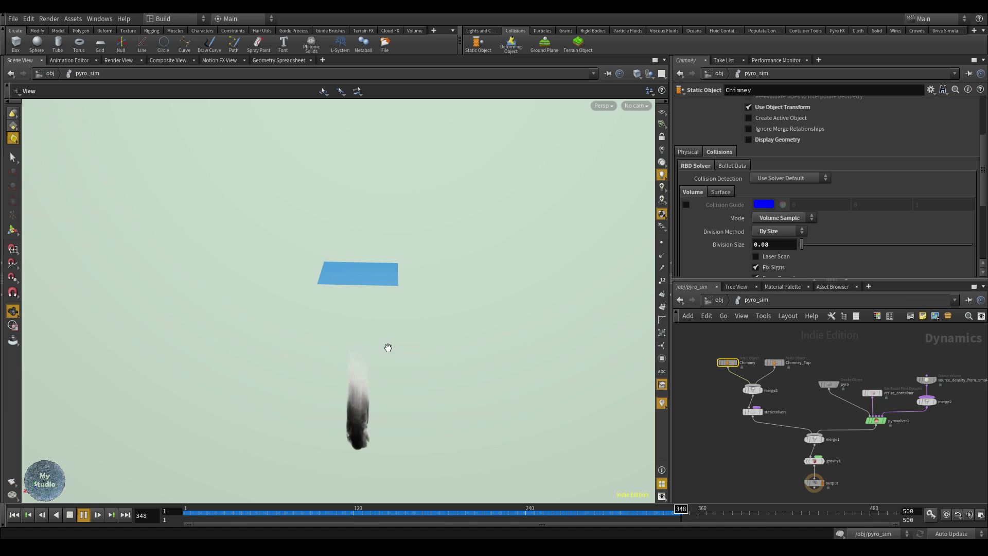
{"action": "left_click", "coordinate": [875, 420]}
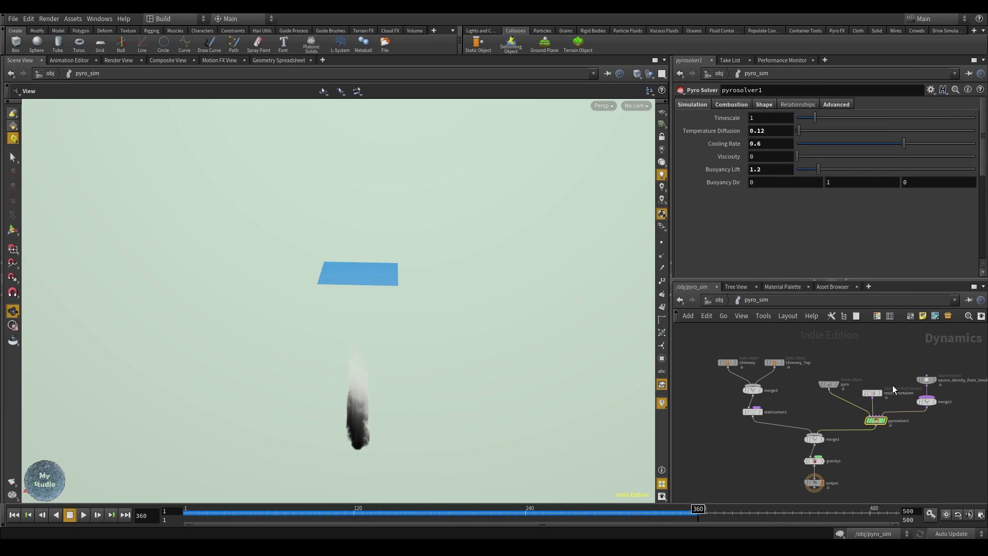
{"action": "left_click", "coordinate": [764, 105]}
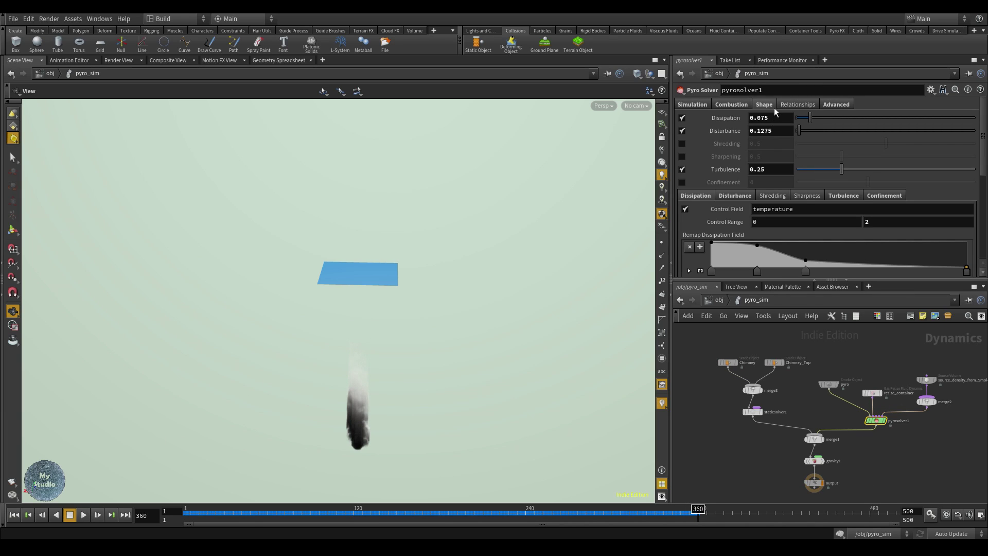
{"action": "left_click", "coordinate": [683, 118]}
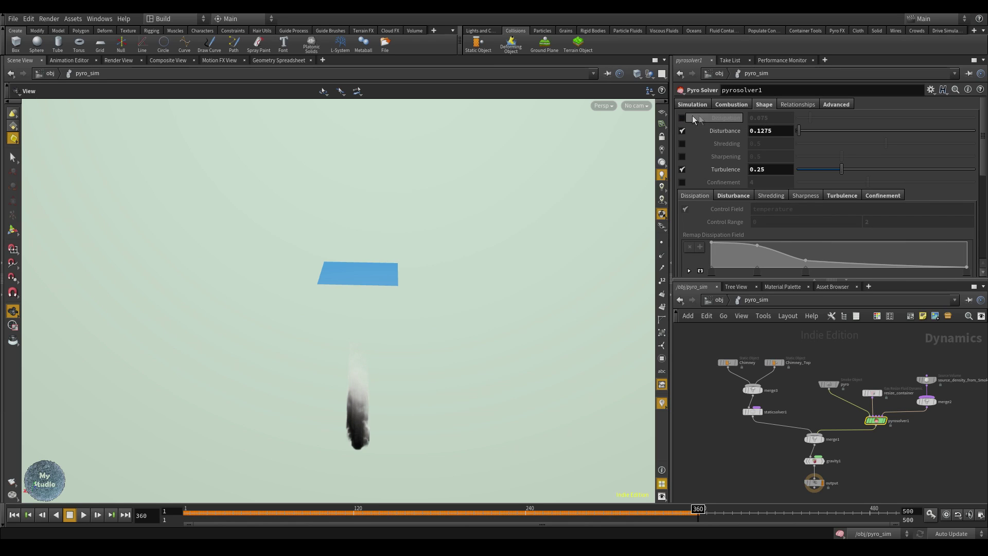
Set the smoke object's Wind Tunnel Direction Y to 1 and play the simulation.
{"action": "left_click", "coordinate": [829, 384]}
{"action": "left_click", "coordinate": [724, 201]}
{"action": "scroll", "coordinate": [771, 205], "scroll_direction": "down", "scroll_amount": 2}
{"action": "left_click", "coordinate": [844, 228]}
{"action": "type", "text": "1"}
{"action": "key", "text": "Return"}
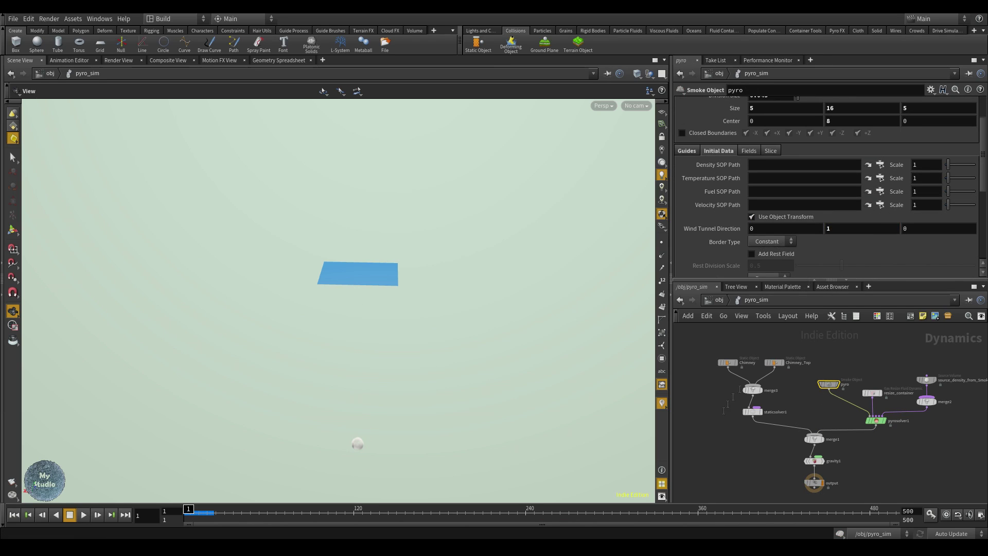
{"action": "left_click", "coordinate": [83, 514]}
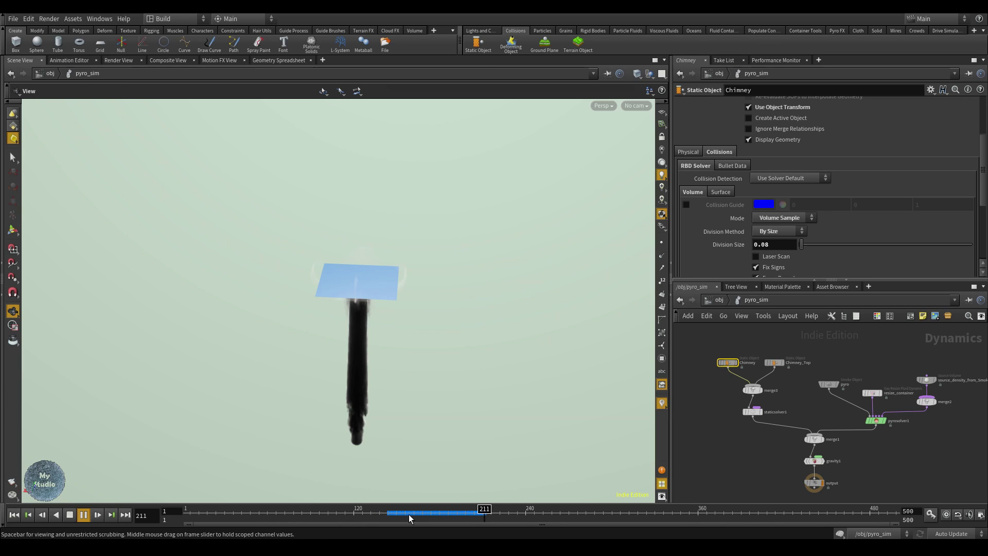
Check pyro_sim's cache settings, then select pyrosolver1 inside pyro_sim.
{"action": "key", "text": "u"}
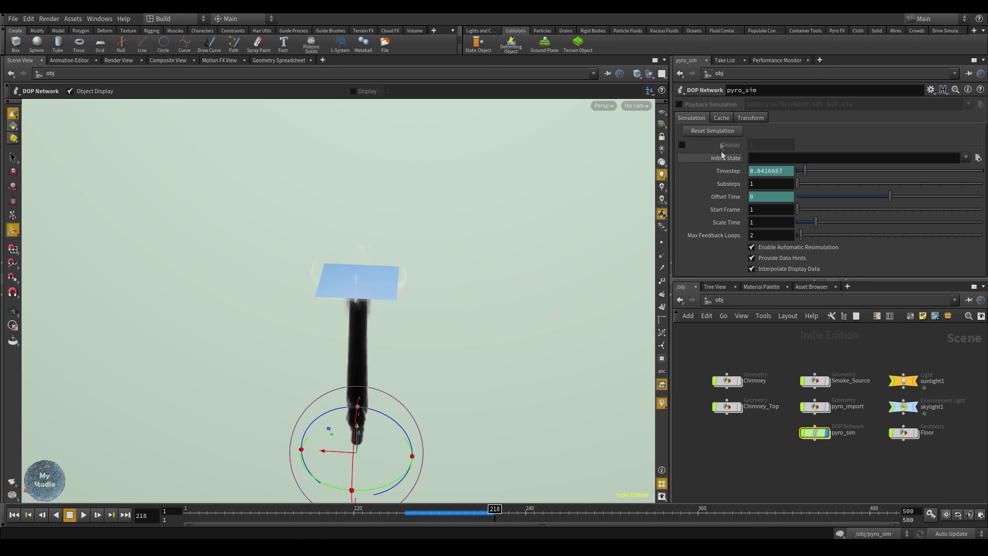
{"action": "left_click", "coordinate": [722, 118]}
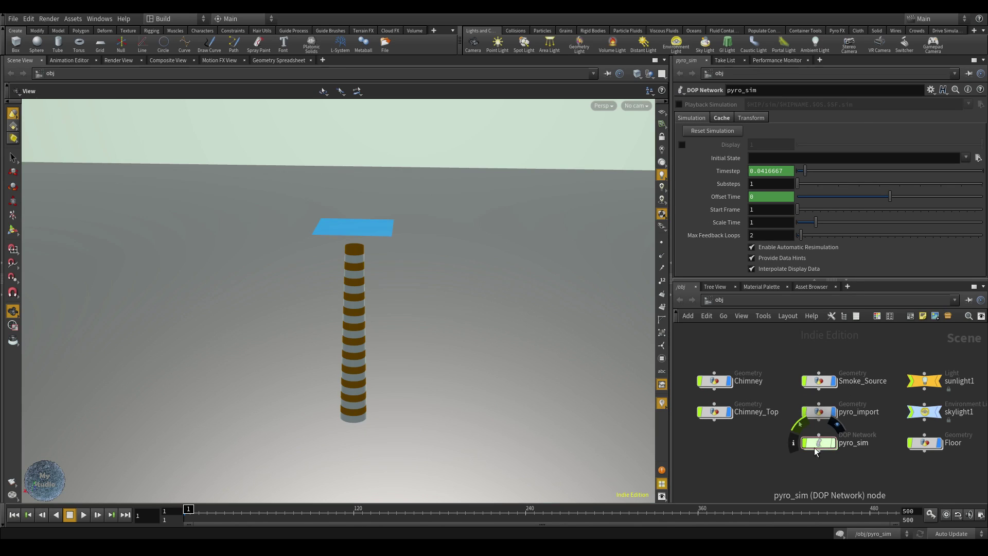
{"action": "double_click", "coordinate": [819, 444]}
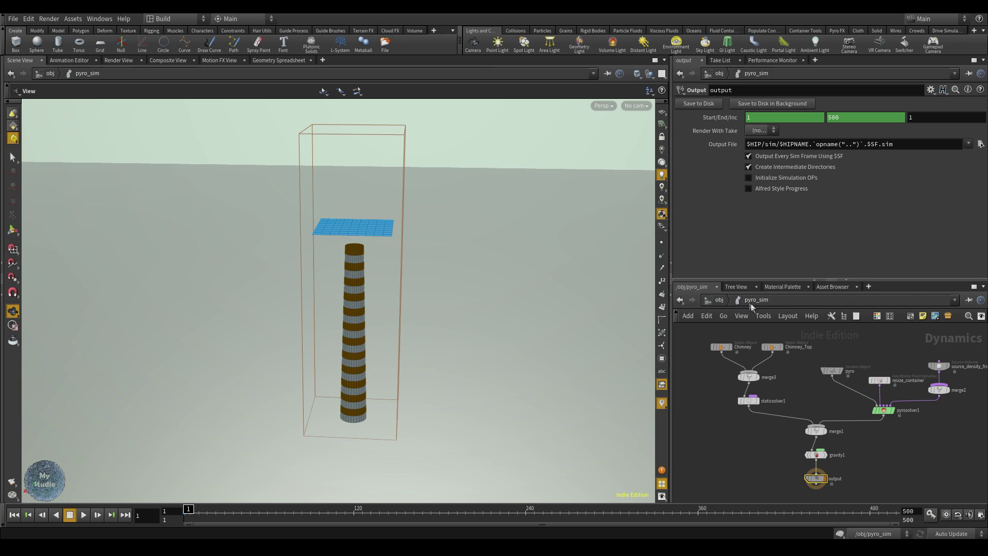
{"action": "left_click", "coordinate": [883, 410]}
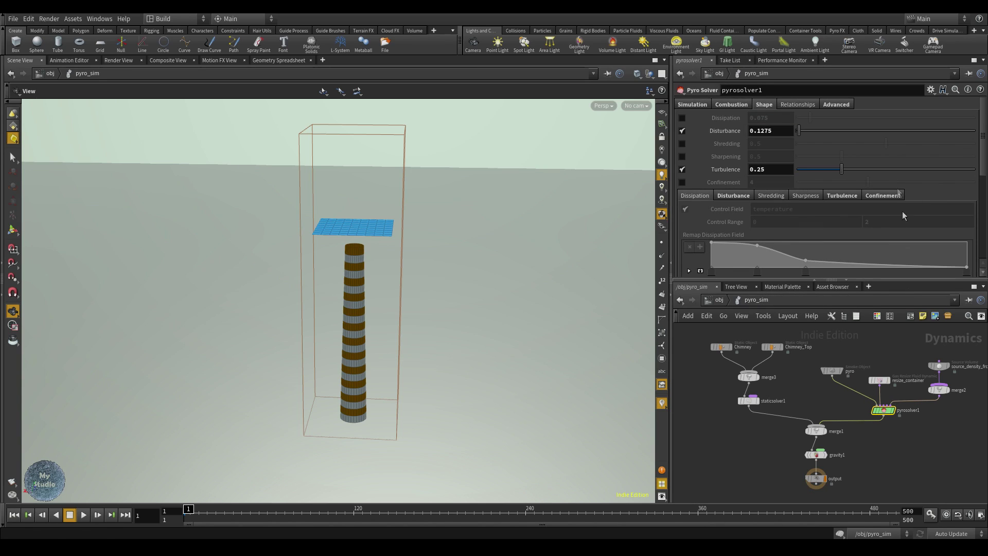
Enable Use OpenCL on the solver's Advanced tab and play the simulation from /obj.
{"action": "left_click", "coordinate": [846, 106]}
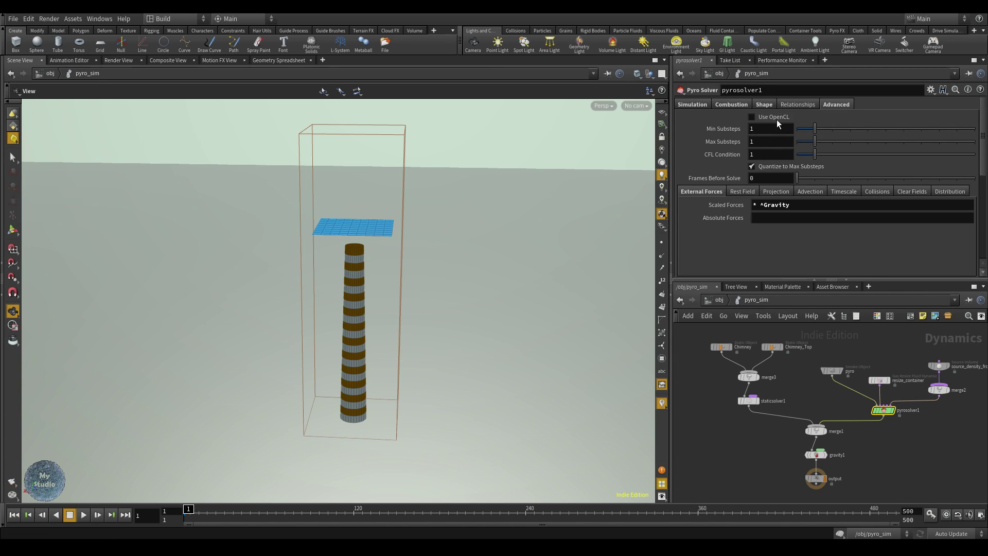
{"action": "left_click", "coordinate": [751, 117]}
{"action": "left_click", "coordinate": [715, 300]}
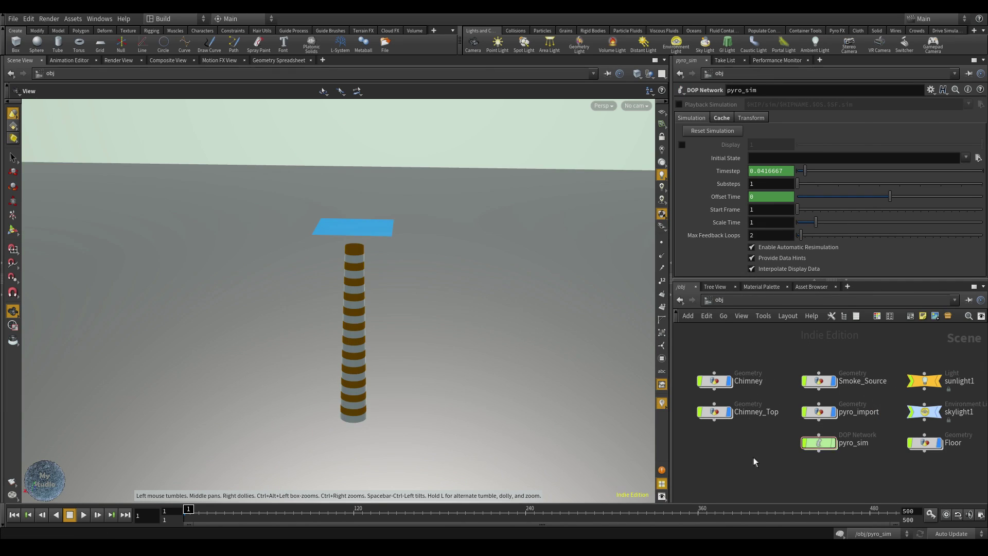
{"action": "left_click", "coordinate": [830, 413]}
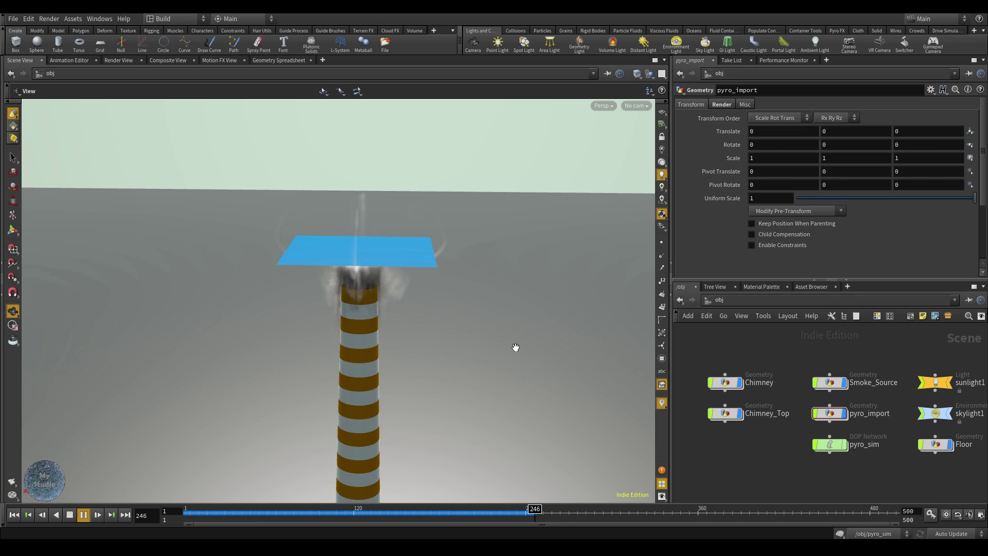
Keyframe Chimney_Top's transform1 Translate at frame 250, then key Translate X at 5 later.
{"action": "double_click", "coordinate": [725, 413]}
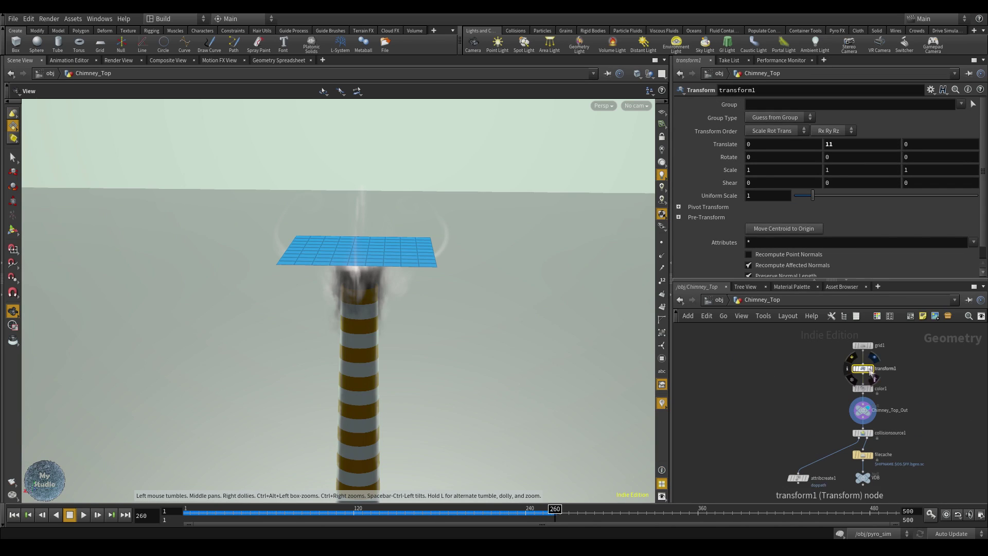
{"action": "left_click", "coordinate": [541, 512]}
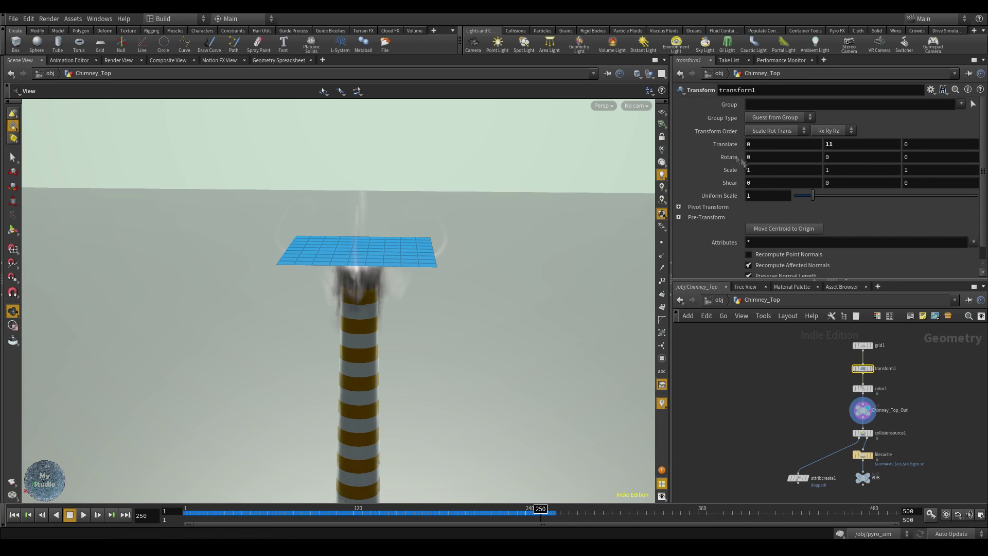
{"action": "left_click", "coordinate": [707, 142], "text": "alt"}
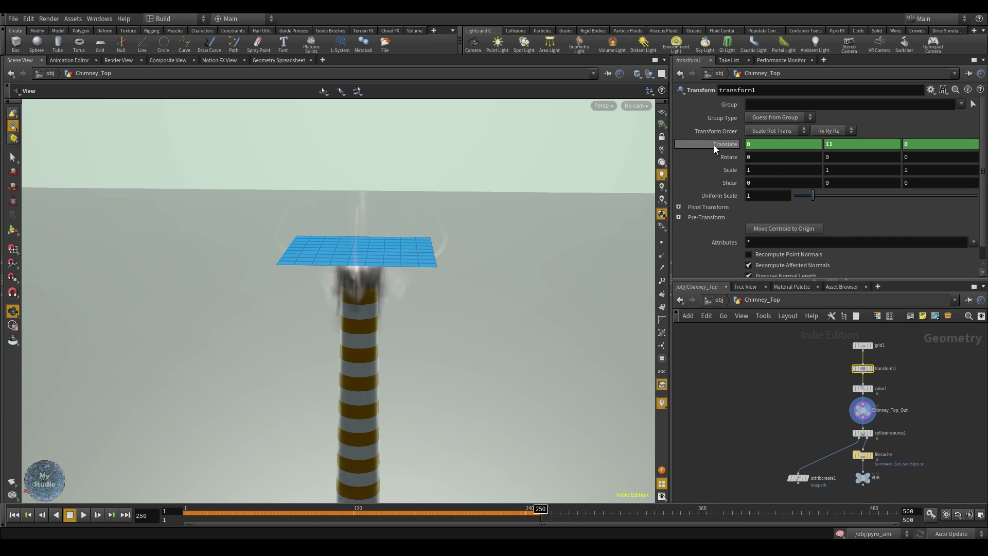
{"action": "left_click_drag", "start_coordinate": [540, 510], "coordinate": [896, 511]}
{"action": "key", "text": "Escape"}
{"action": "type", "text": "5"}
{"action": "key", "text": "Return"}
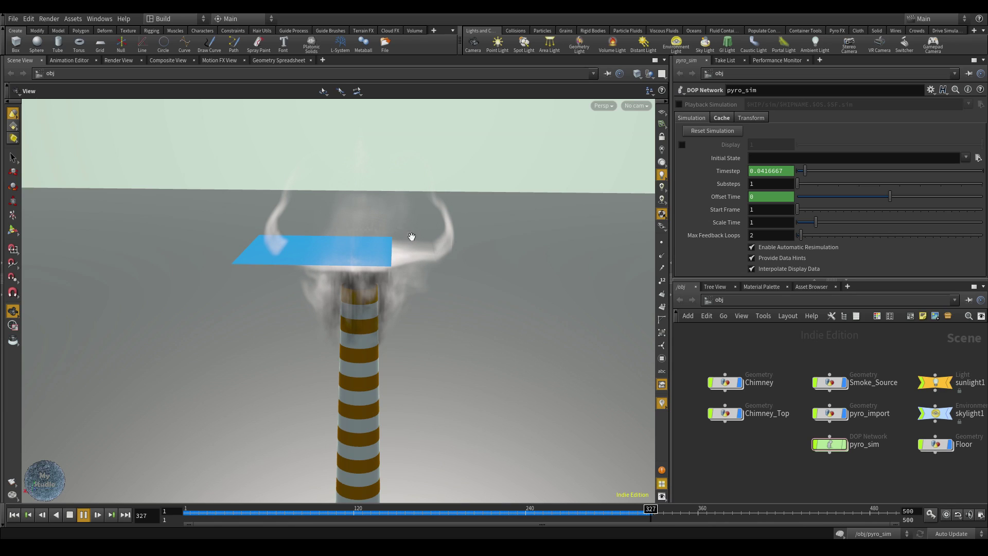
Stop playback at frame 333 and turn off Chimney_Top's display flag.
{"action": "left_click", "coordinate": [84, 515]}
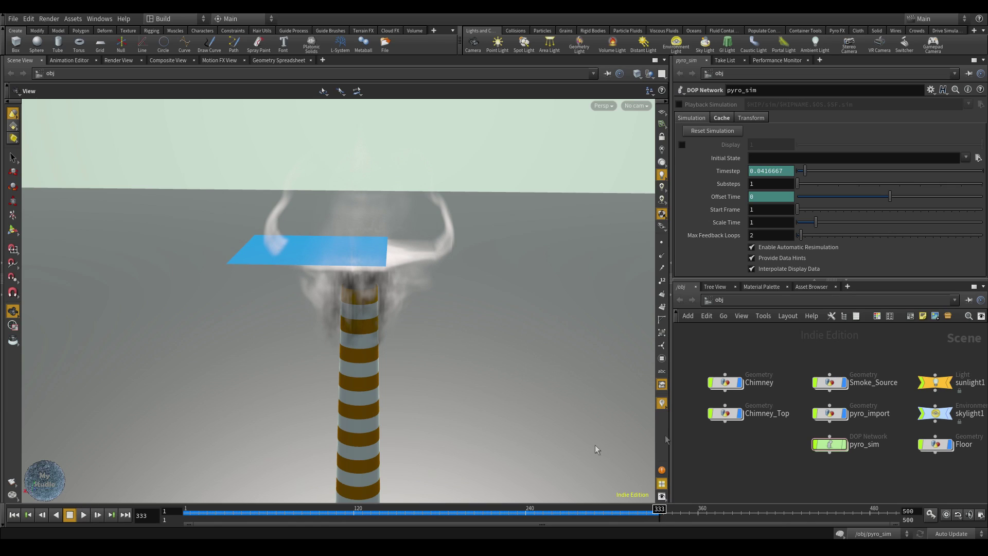
{"action": "mouse_move", "coordinate": [739, 418]}
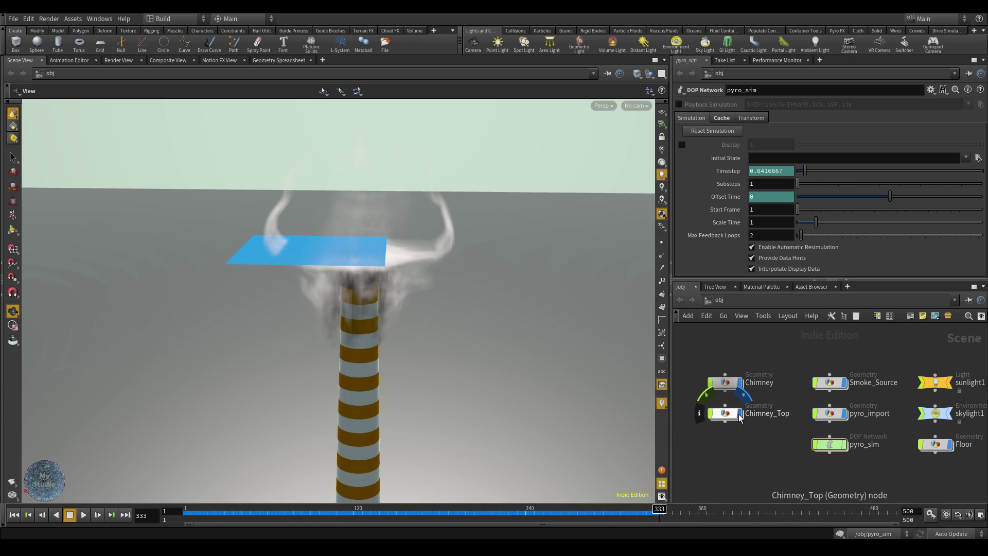
{"action": "left_click", "coordinate": [739, 415]}
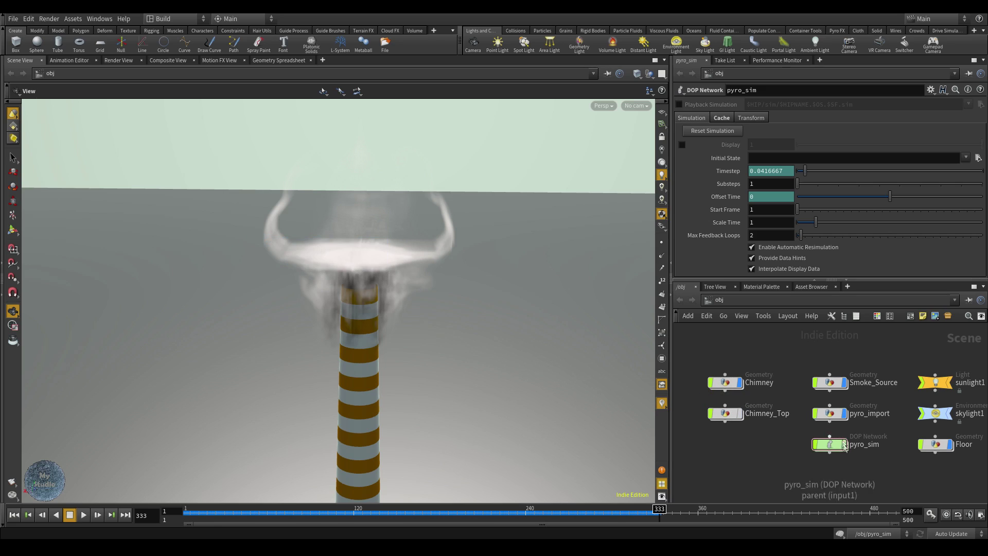
Select pyro_sim to show its container guides and switch the shelf to Collisions.
{"action": "mouse_move", "coordinate": [844, 447]}
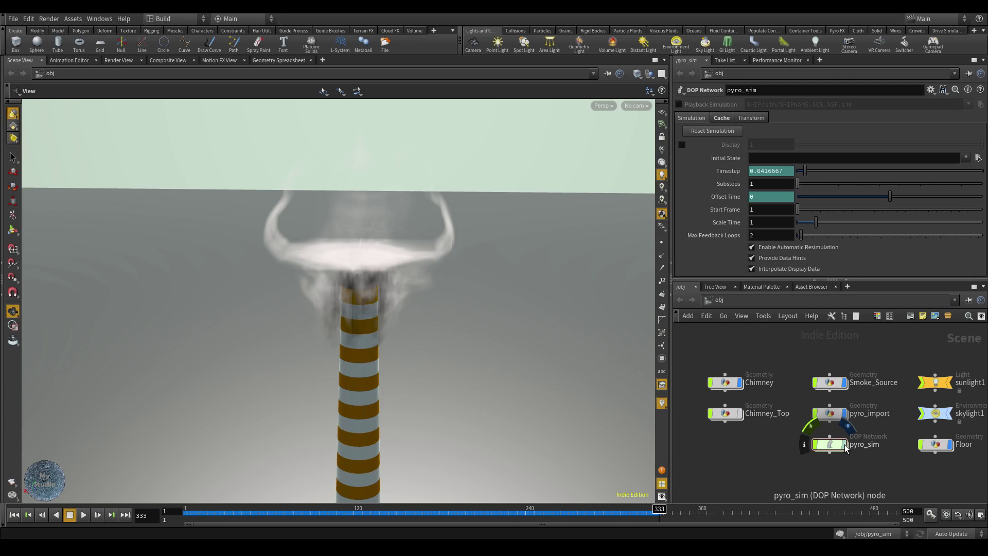
{"action": "left_click", "coordinate": [843, 446]}
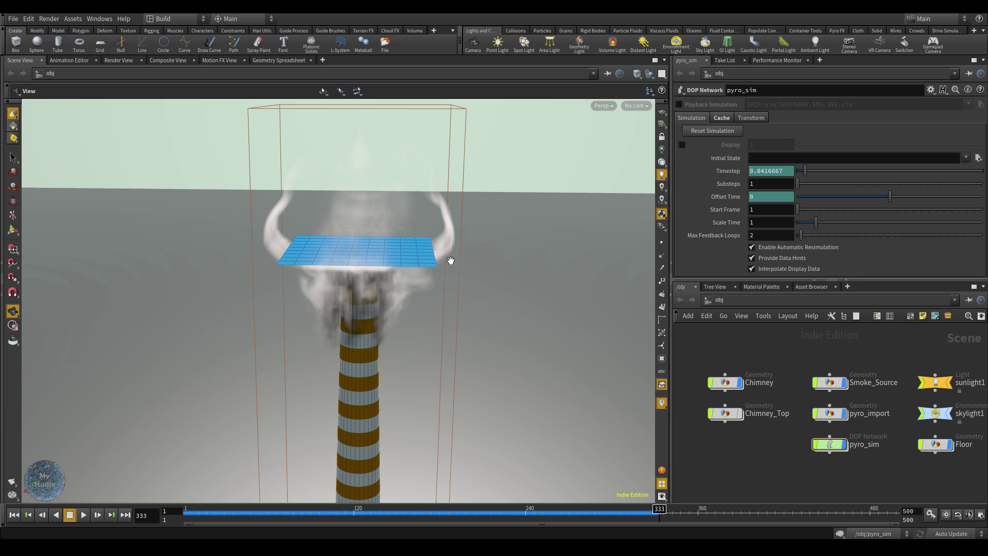
{"action": "left_click", "coordinate": [516, 31]}
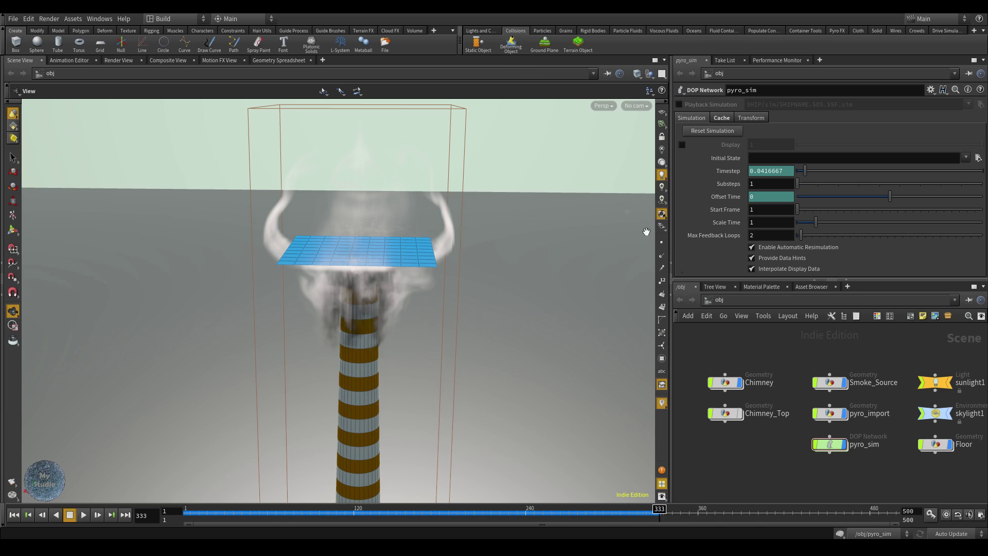
{"action": "mouse_move", "coordinate": [828, 446]}
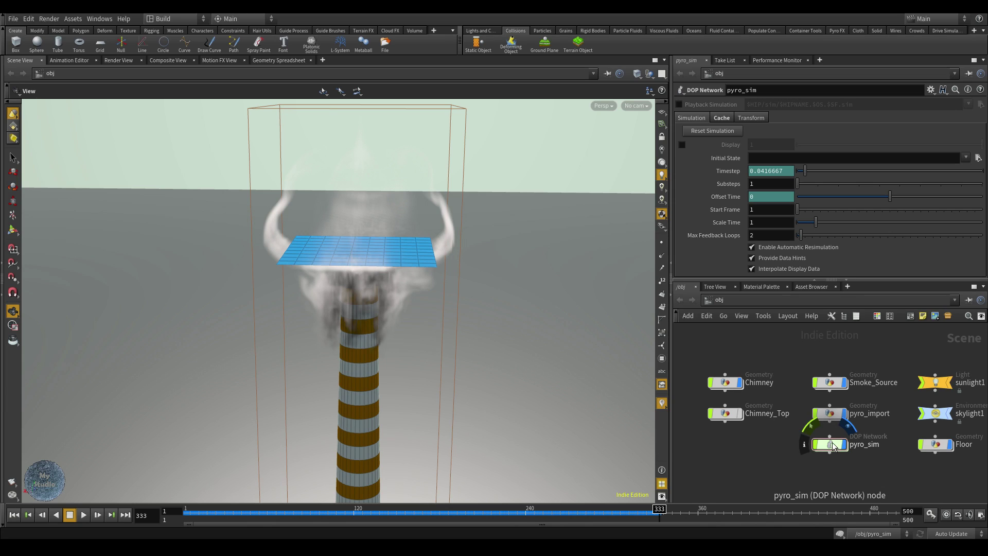
Inside pyro_sim, enable Use Deforming Geometry on the Chimney_Top static object.
{"action": "double_click", "coordinate": [835, 445]}
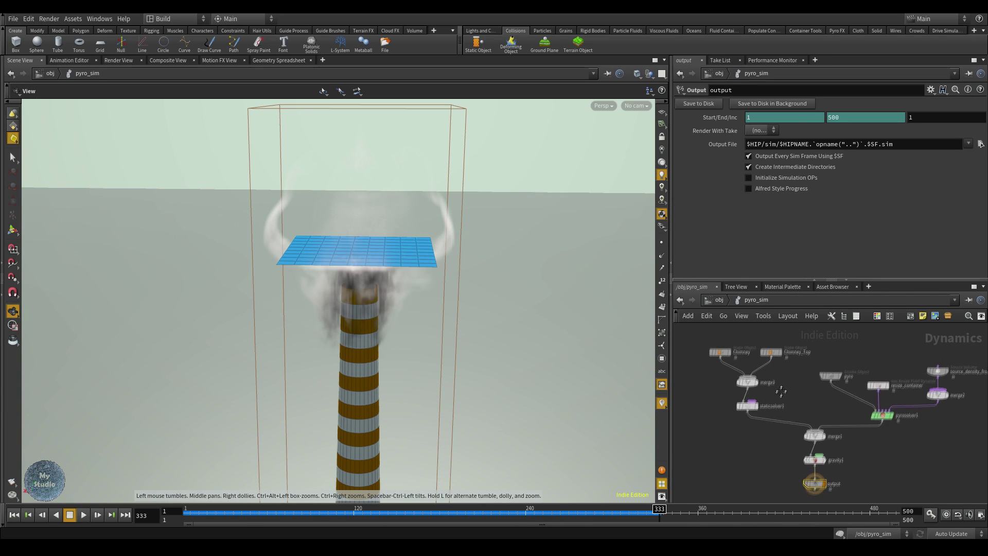
{"action": "left_click", "coordinate": [770, 357]}
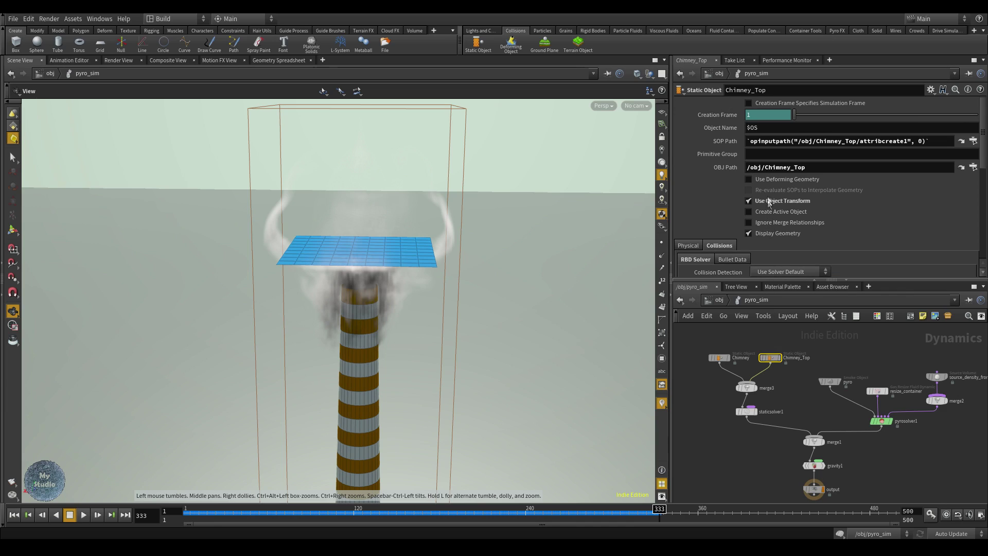
{"action": "left_click", "coordinate": [761, 180]}
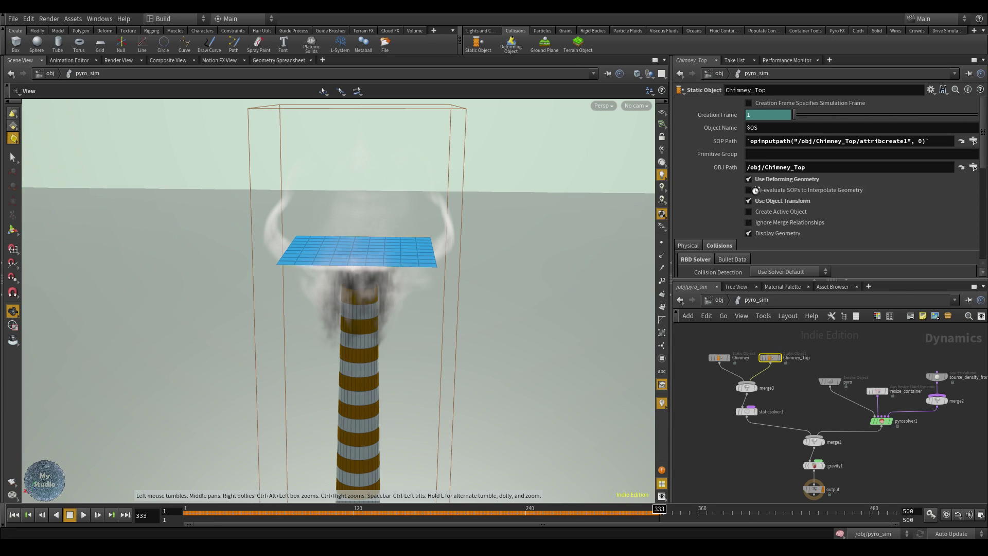
{"action": "mouse_move", "coordinate": [764, 197]}
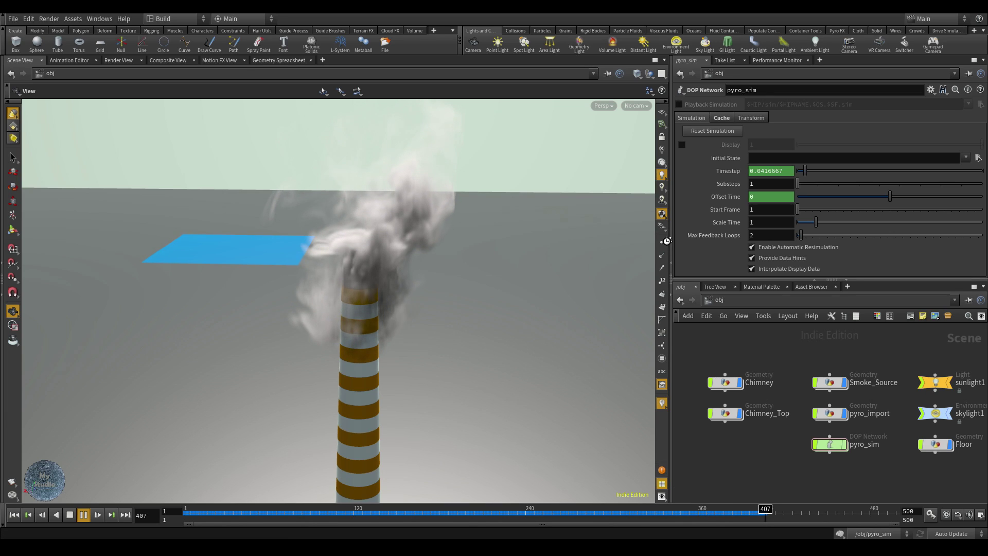
Pause at frame 435, orbit around the smoke, and bring up pyro_sim's resize_container settings.
{"action": "left_click", "coordinate": [83, 514]}
{"action": "left_click_drag", "start_coordinate": [309, 360], "coordinate": [337, 321]}
{"action": "mouse_move", "coordinate": [482, 286]}
{"action": "left_mouse_down"}
{"action": "mouse_move", "coordinate": [470, 280]}
{"action": "mouse_move", "coordinate": [485, 289]}
{"action": "left_mouse_up"}
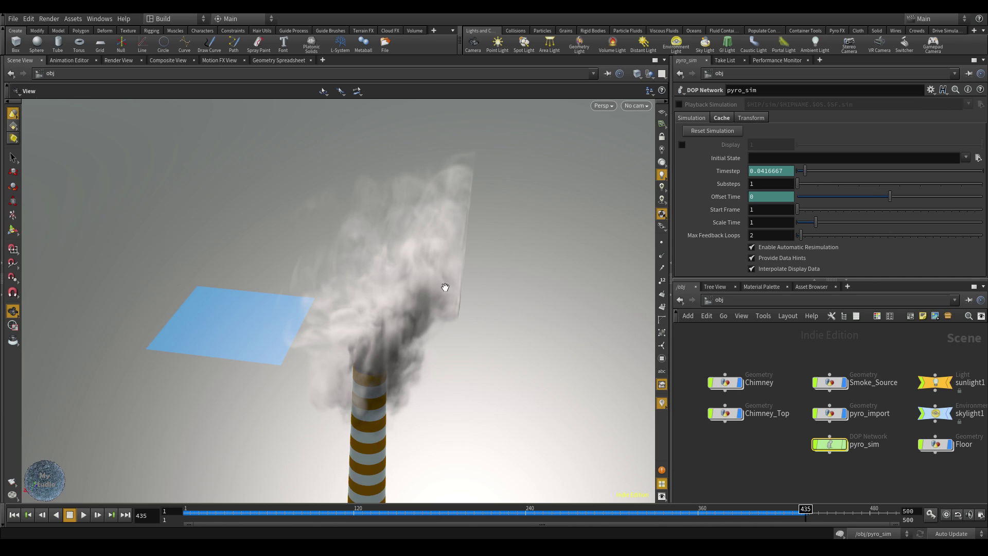
{"action": "mouse_move", "coordinate": [458, 257]}
{"action": "left_mouse_down"}
{"action": "mouse_move", "coordinate": [439, 242]}
{"action": "mouse_move", "coordinate": [452, 249]}
{"action": "left_mouse_up"}
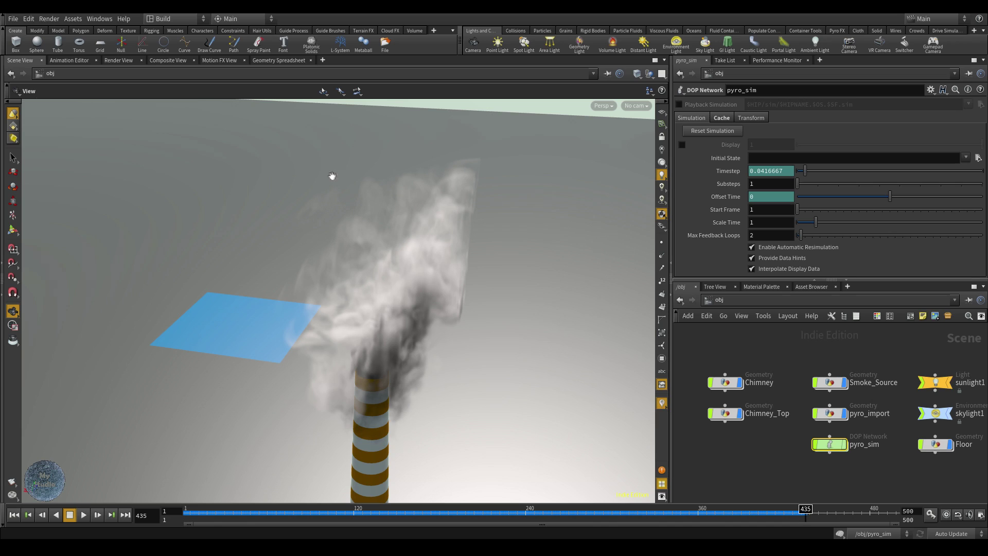
{"action": "double_click", "coordinate": [829, 444]}
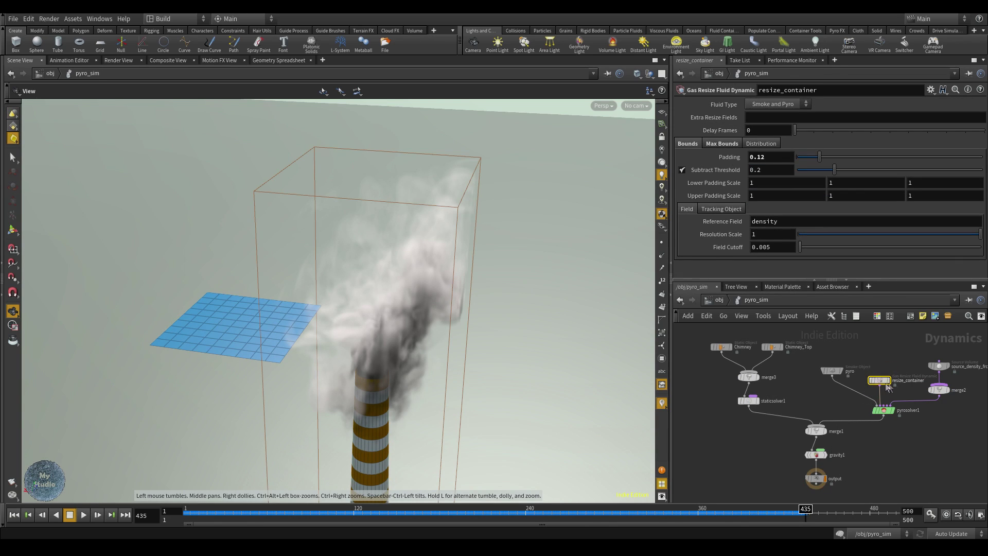
Turn off Clamp To Maximum Size in resize_container's Max Bounds settings.
{"action": "left_click", "coordinate": [714, 142]}
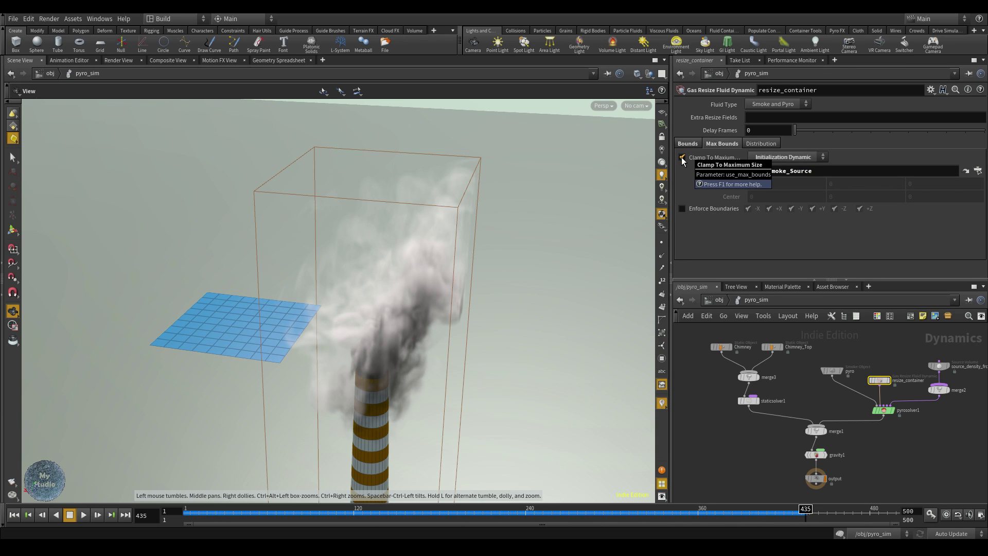
{"action": "left_click", "coordinate": [681, 156]}
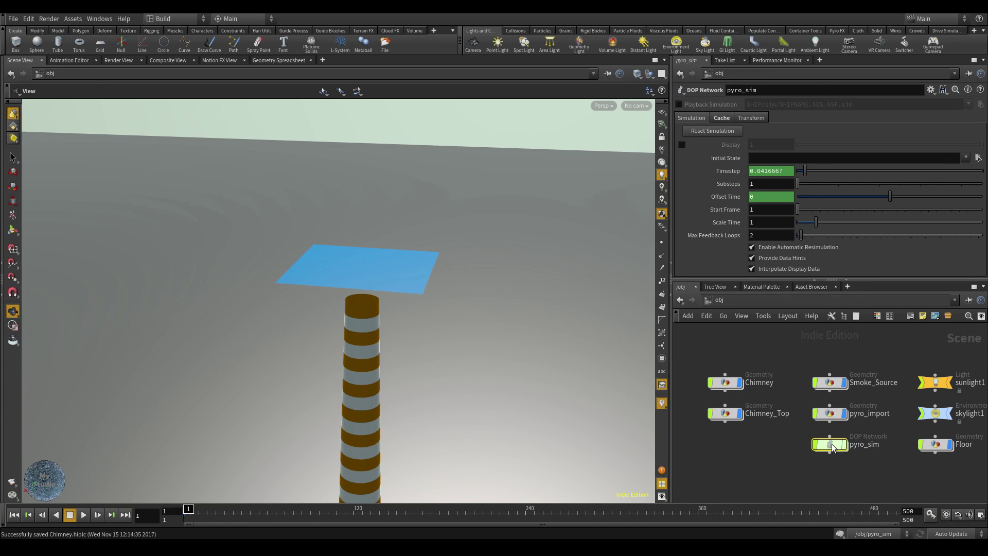
{"action": "double_click", "coordinate": [831, 443]}
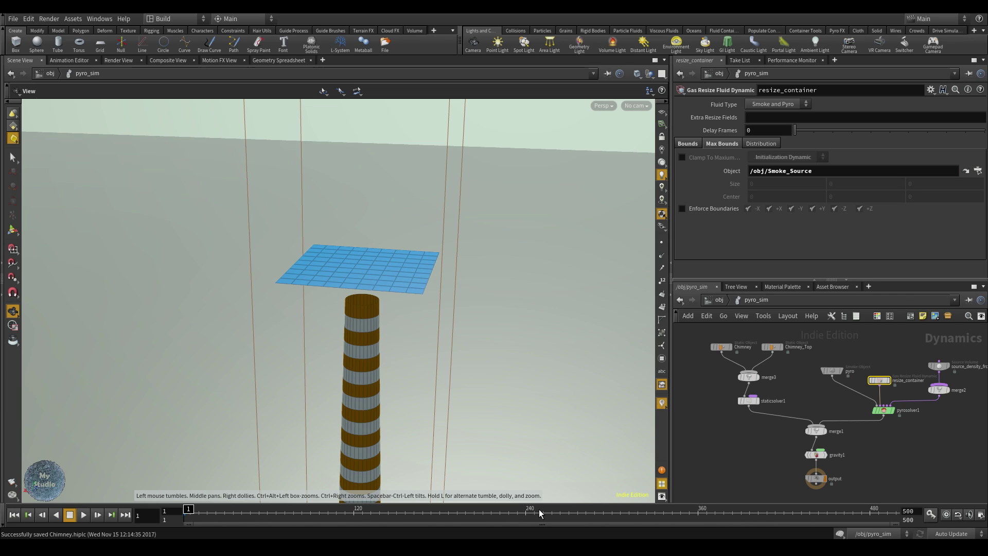
Select the Chimney_Top static object in the pyro_sim network.
{"action": "left_click", "coordinate": [782, 349]}
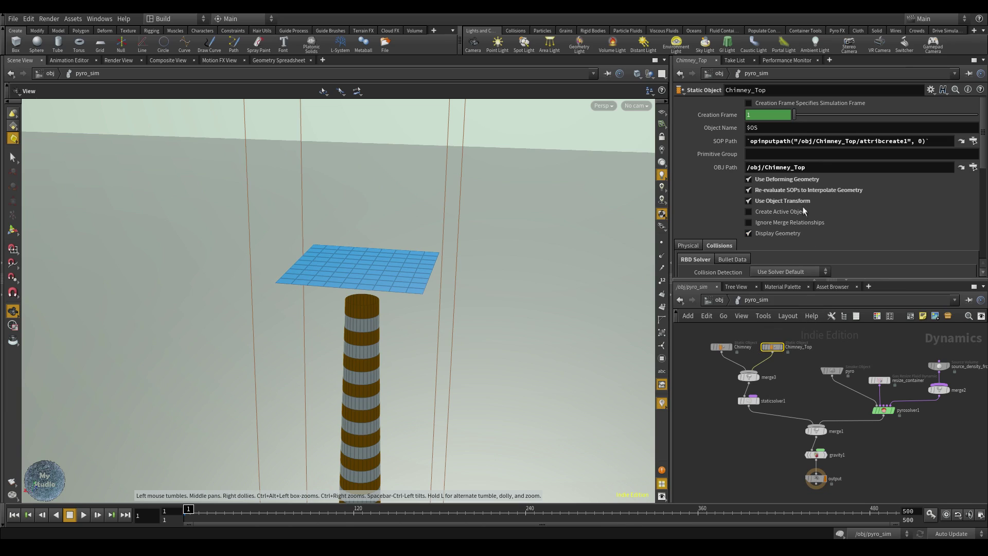